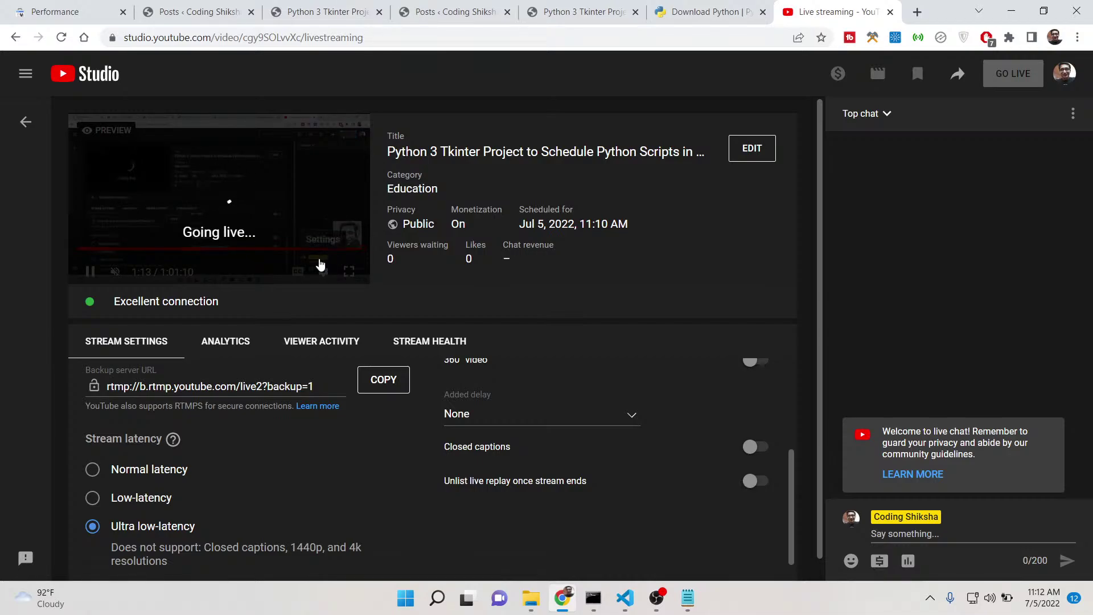
Step: Pause the 'Python 3 Tkinter Project to Schedule Python Scripts' stream preview in YouTube Studio
click(91, 272)
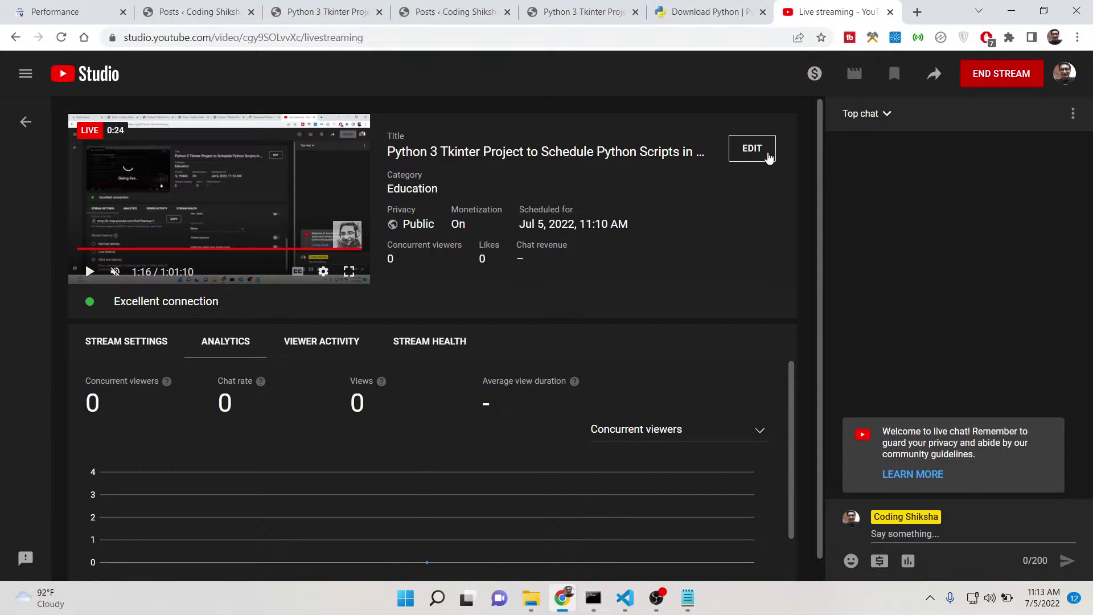
Step: Search the Start menu for 'task Scheduler' and launch the Task Scheduler app
click(408, 600)
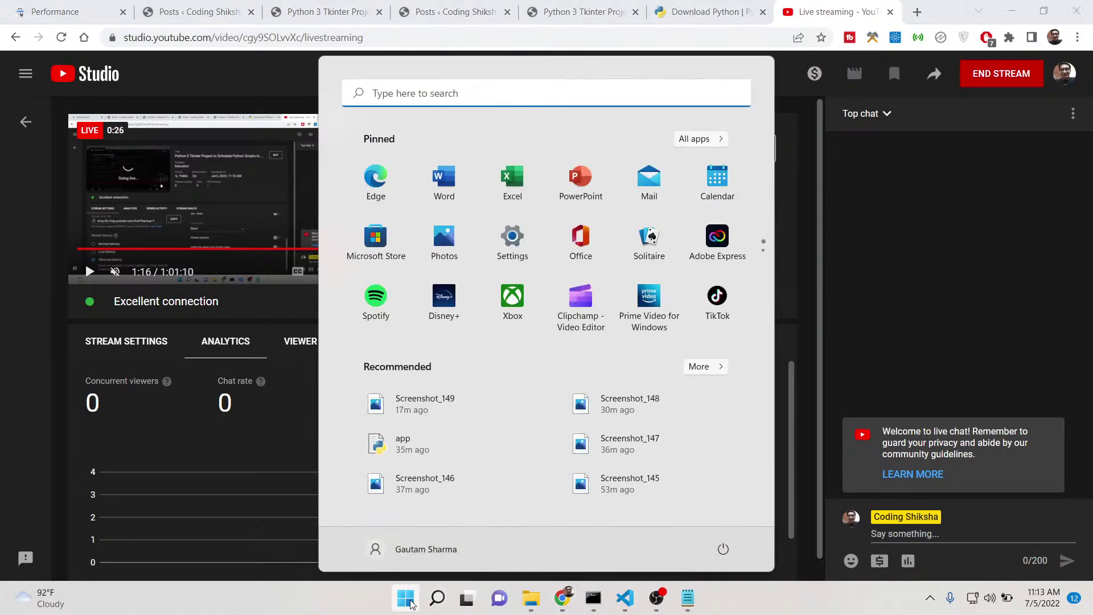
text(task Scheduler)
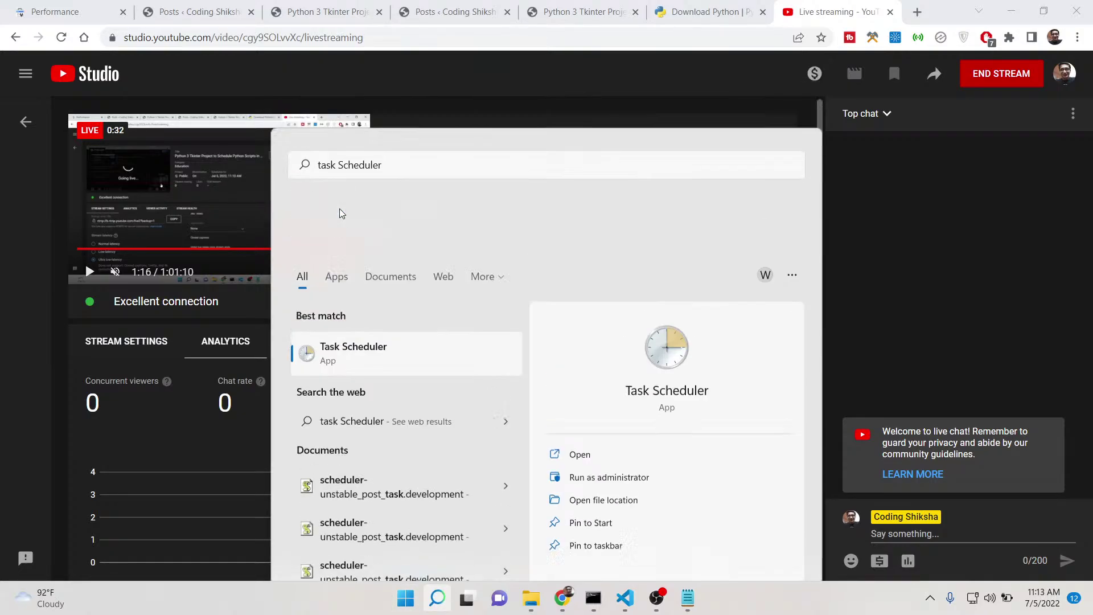
key(Return)
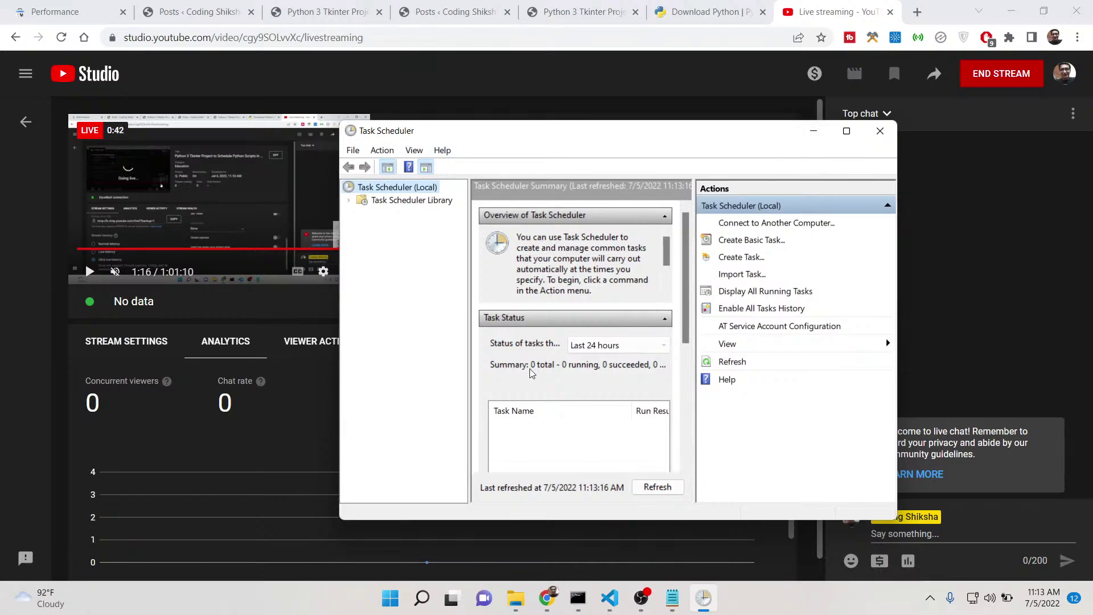
Step: Open app.py from the Explorer, collapsing the Eye-blink-detection-game folder, and open a new browser tab
click(609, 598)
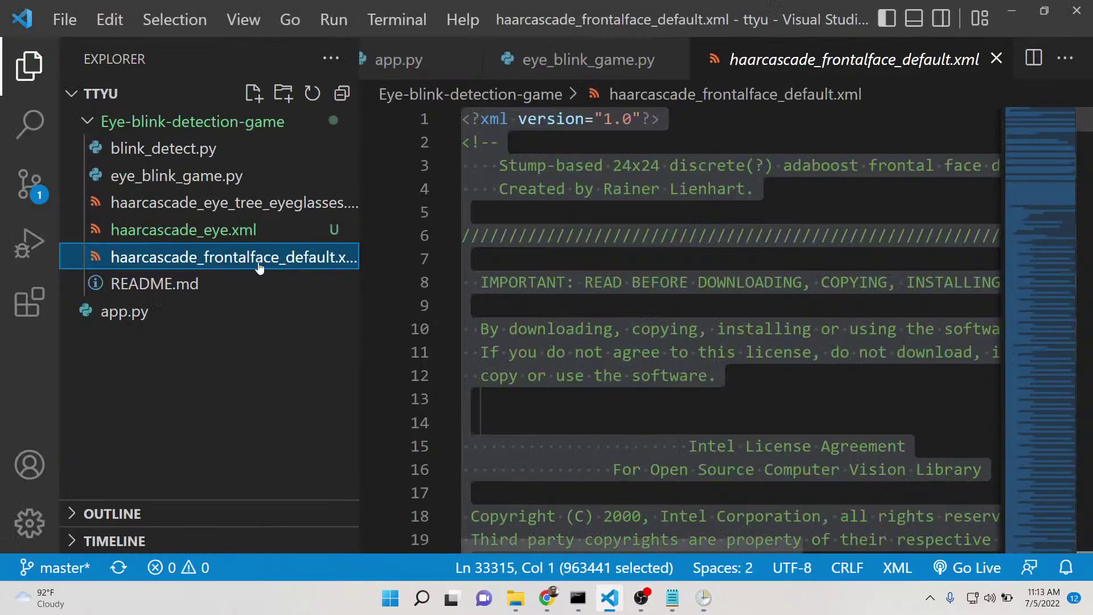
click(87, 121)
click(106, 151)
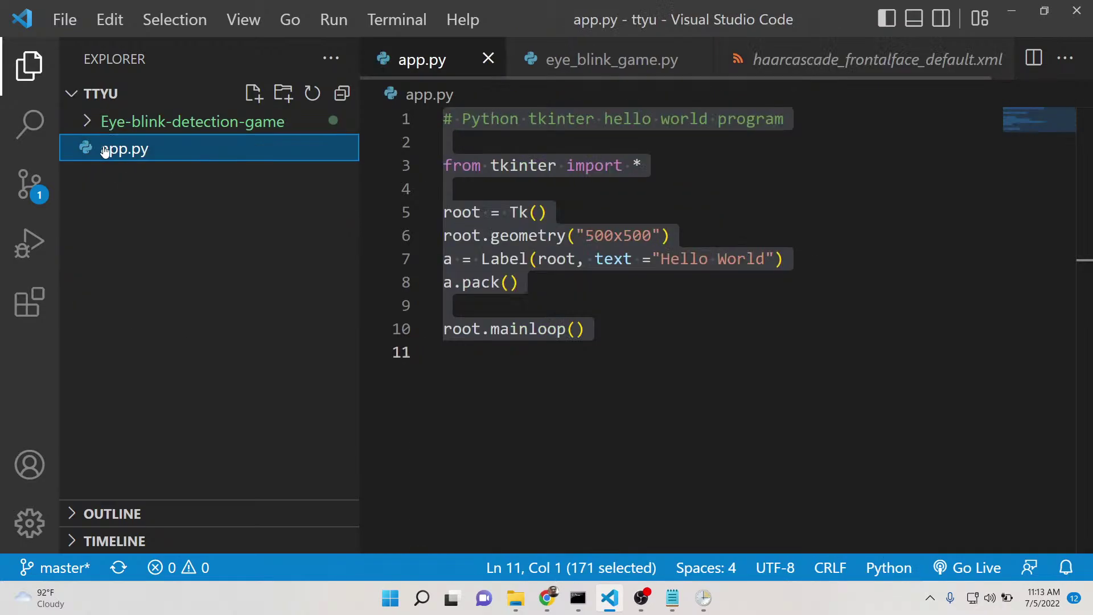
click(545, 598)
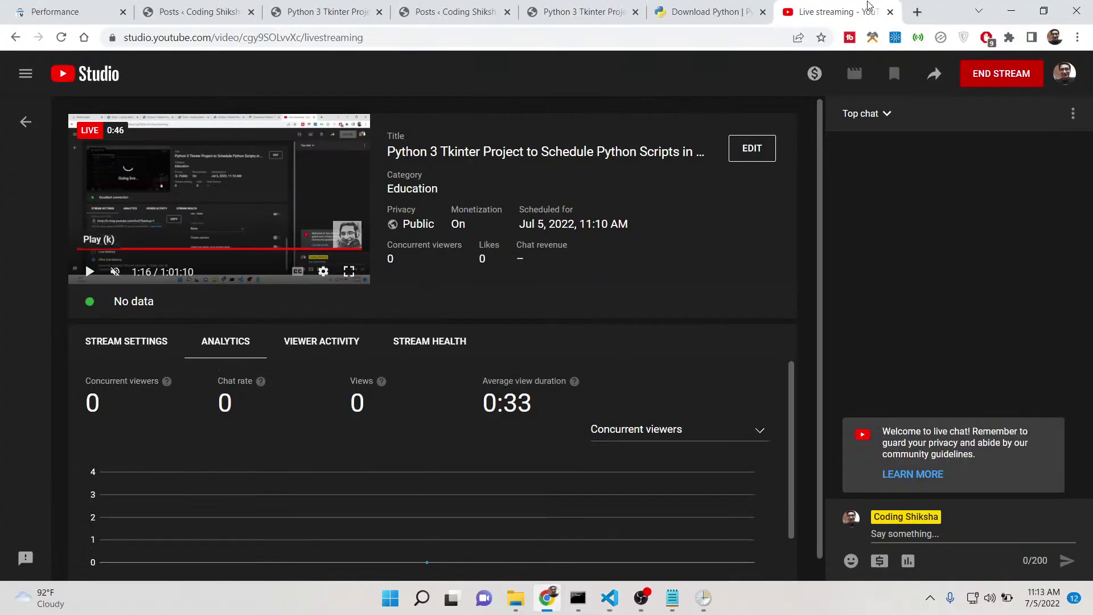
click(917, 11)
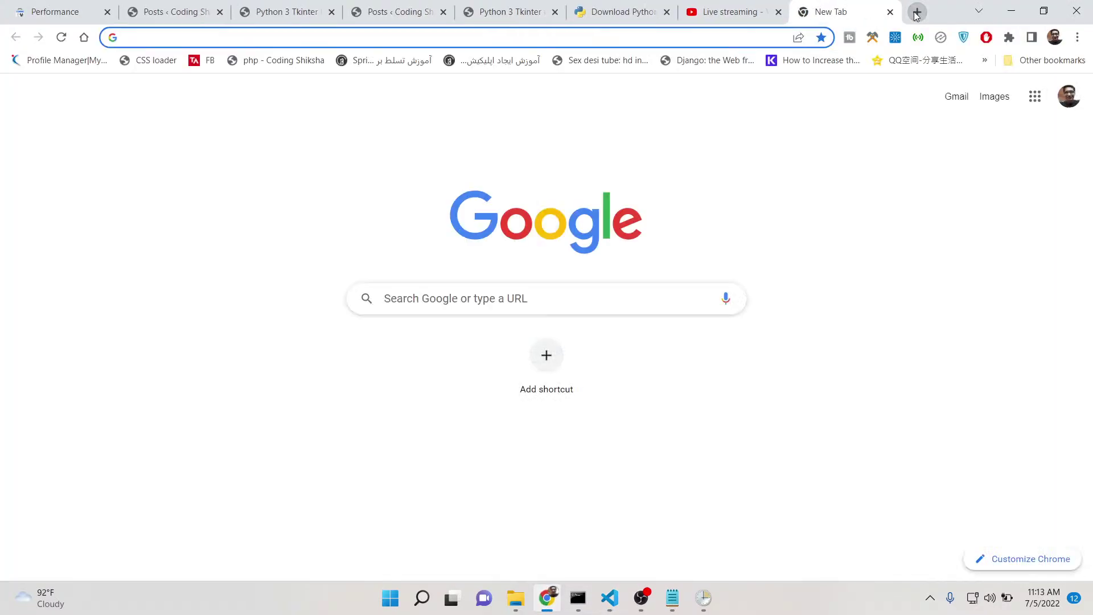
Step: Select all the Tkinter hello-world code in app.py and delete it
click(610, 598)
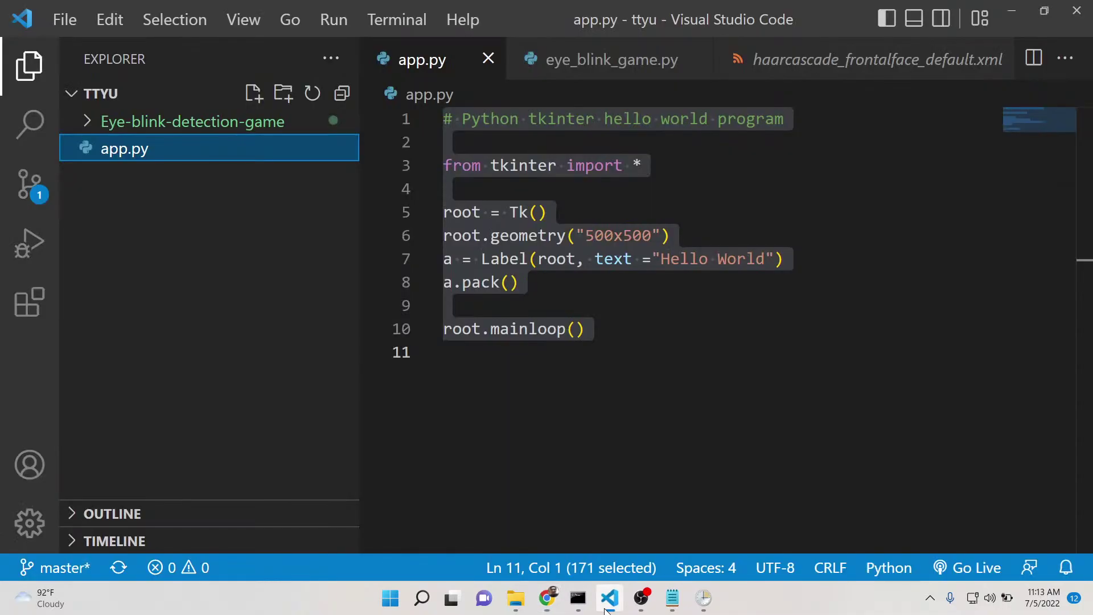
click(559, 293)
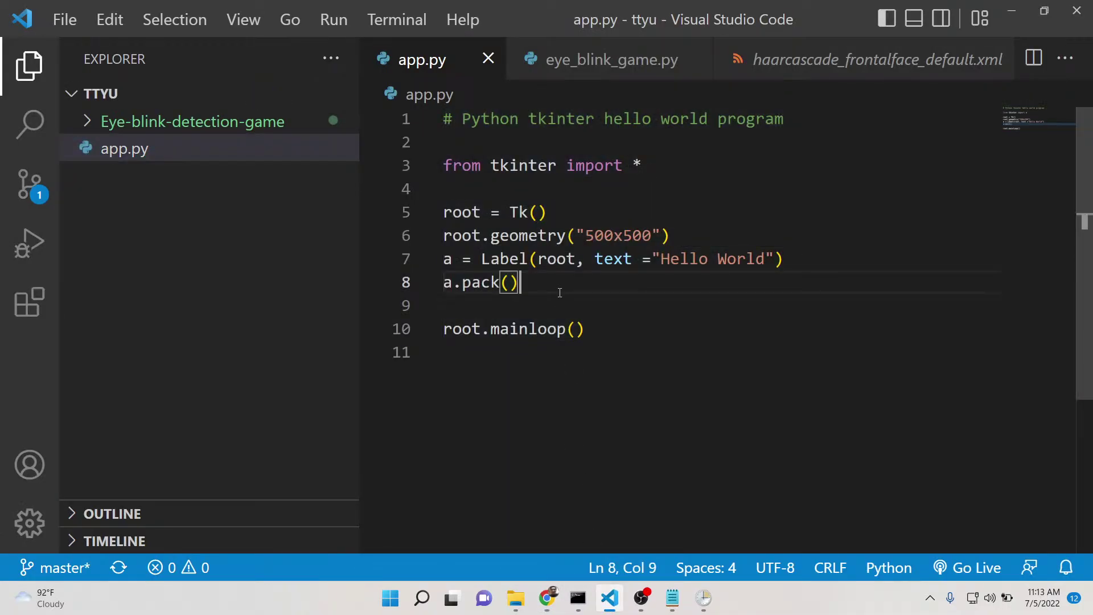
key(ctrl+a)
key(BackSpace)
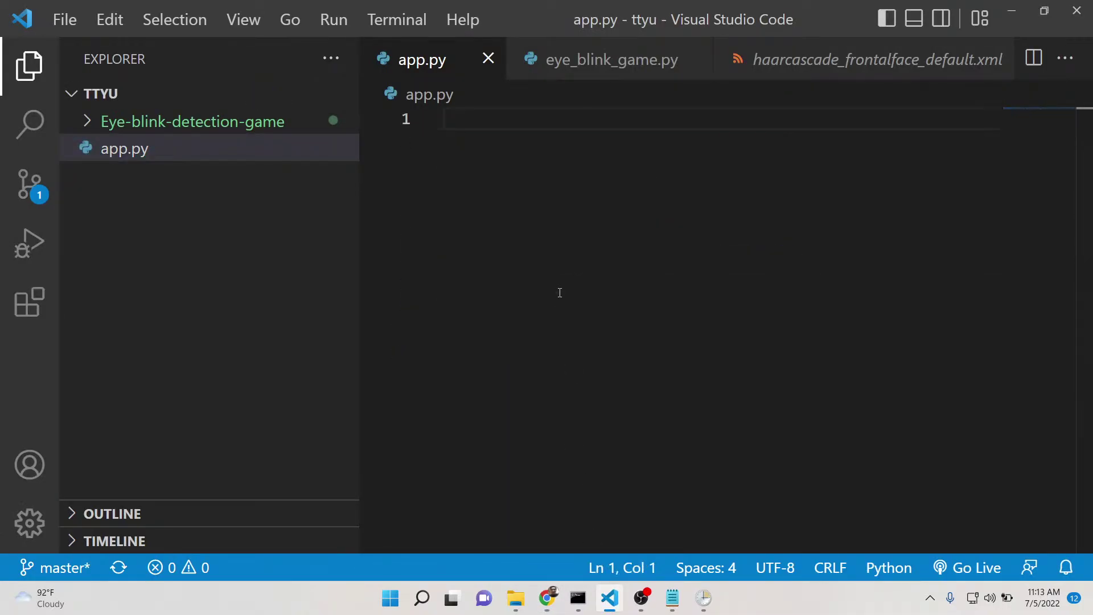
Step: Bring up the Python 3 Tkinter scheduling tutorial tab in Chrome
click(593, 603)
click(592, 603)
click(547, 598)
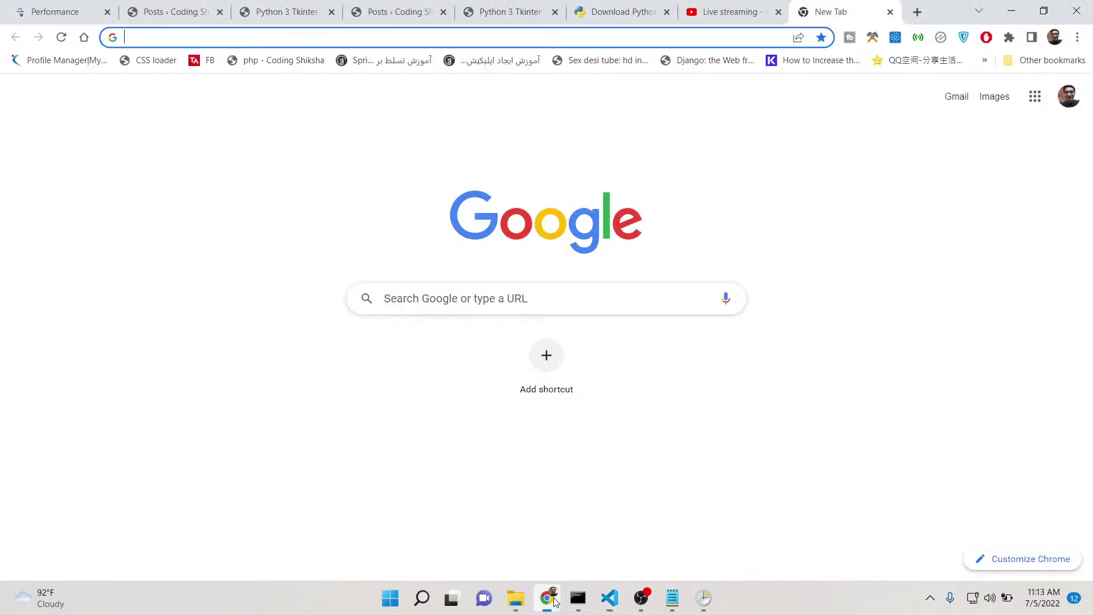
click(459, 5)
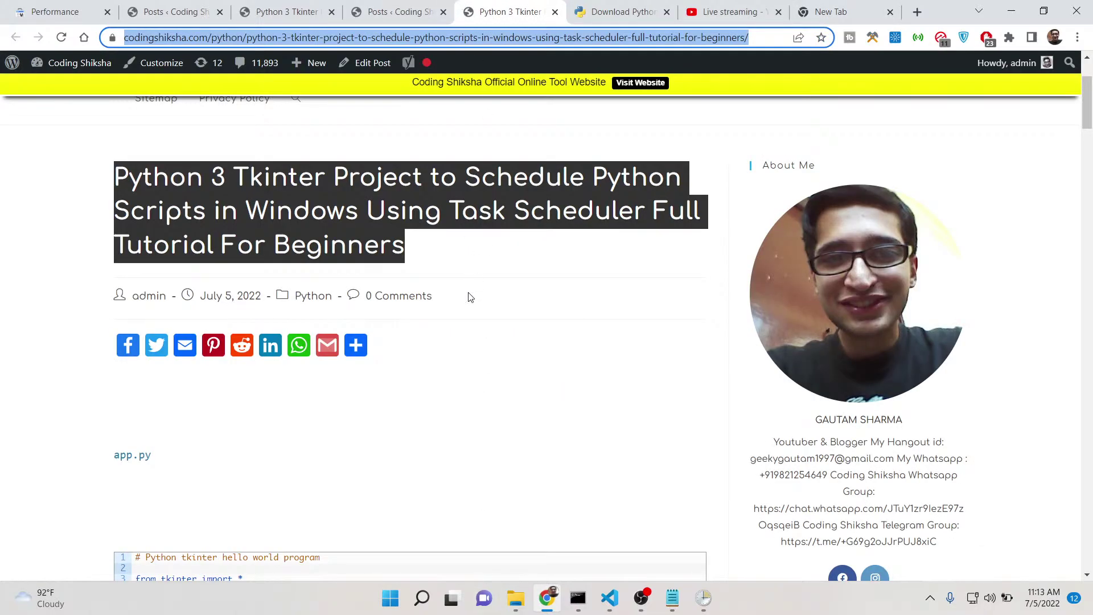
Step: Scroll through the Coding Shiksha article to its 10-line app.py code listing
scroll(469, 297, up, 3)
click(387, 323)
scroll(387, 323, down, 10)
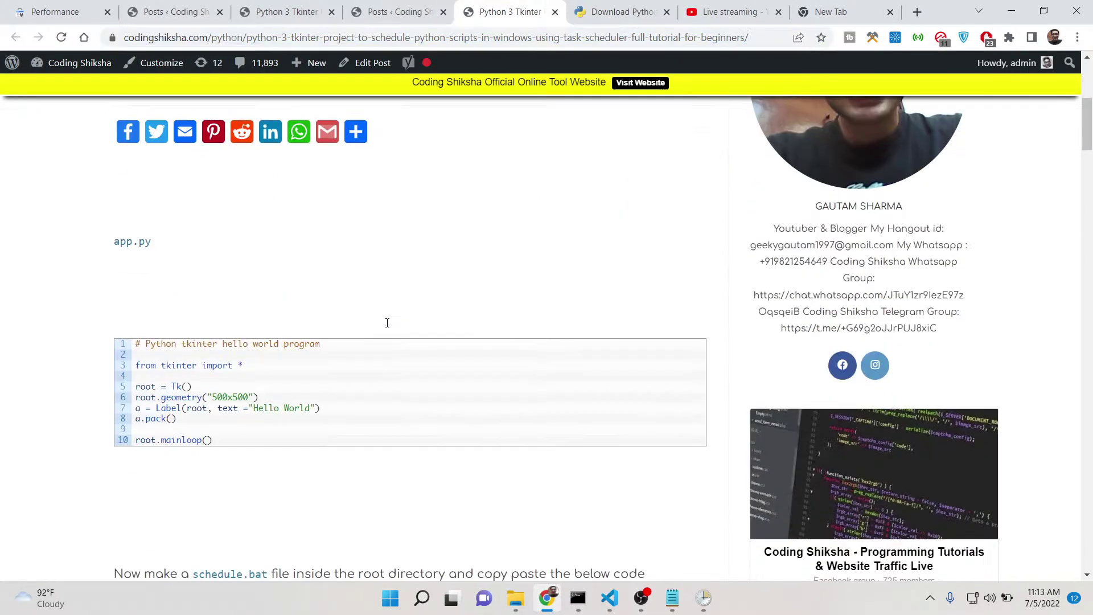
scroll(387, 328, down, 20)
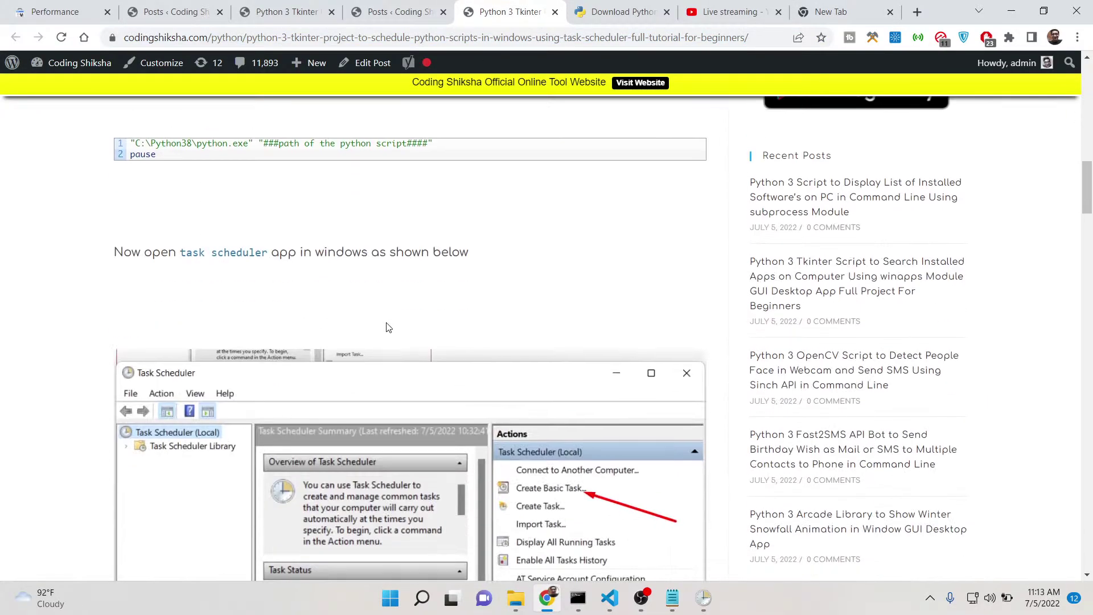
scroll(386, 323, down, 3)
scroll(387, 313, up, 20)
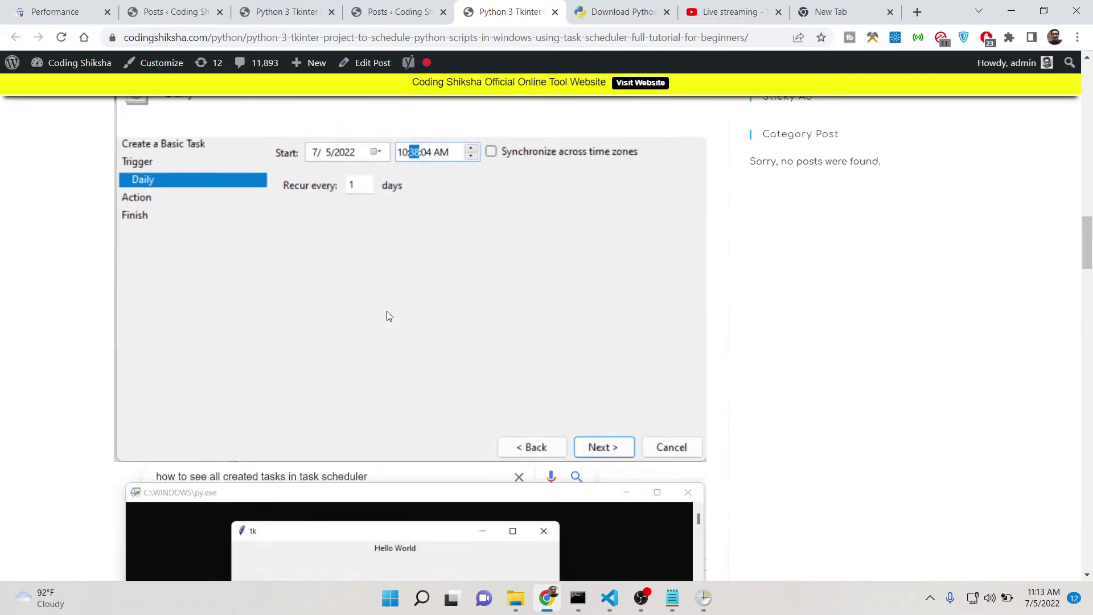
scroll(387, 314, down, 8)
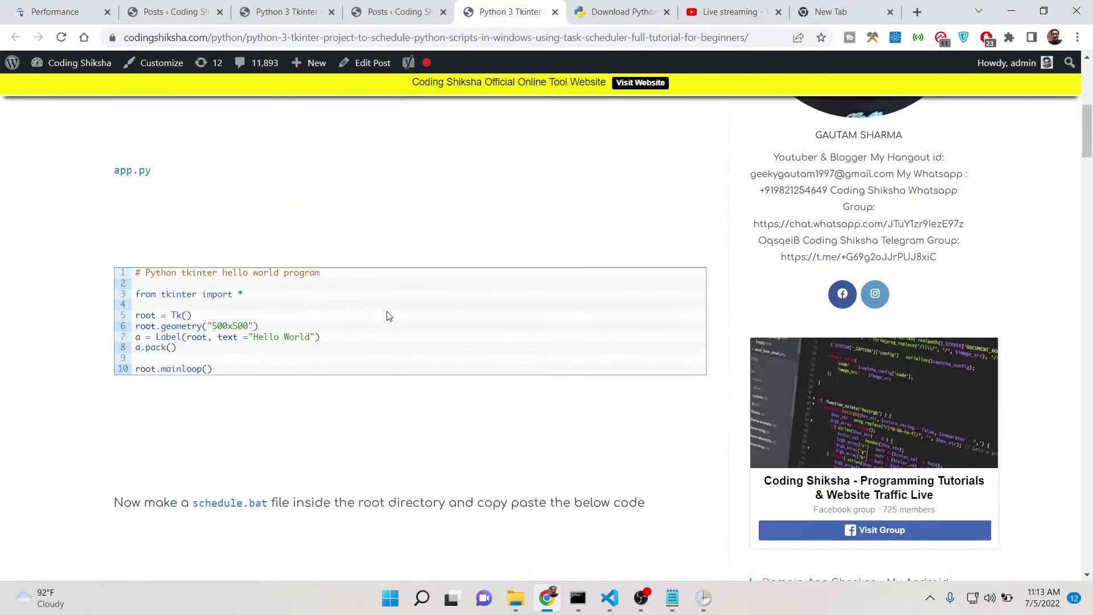
Step: Write print("hello world this is a scheduled python script") as line 1 of app.py
click(609, 598)
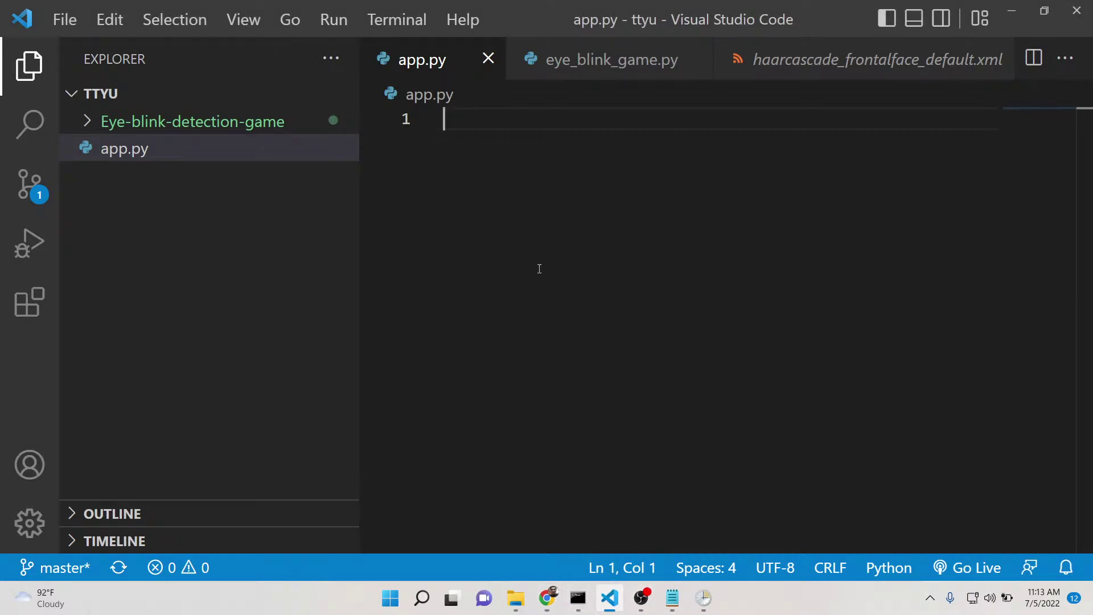
text(print("h)
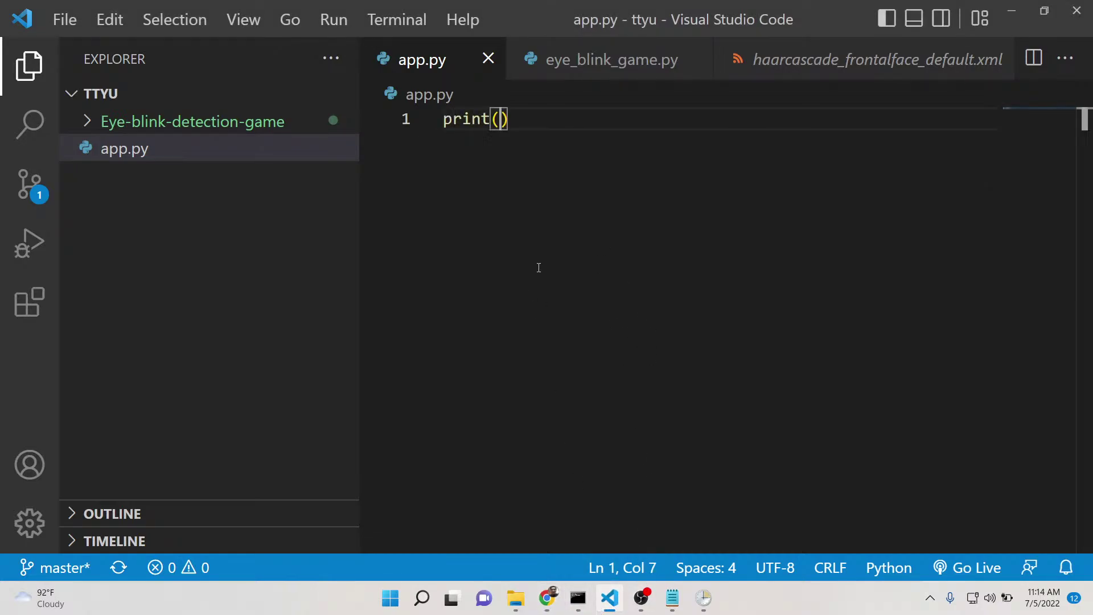
text(ello world this)
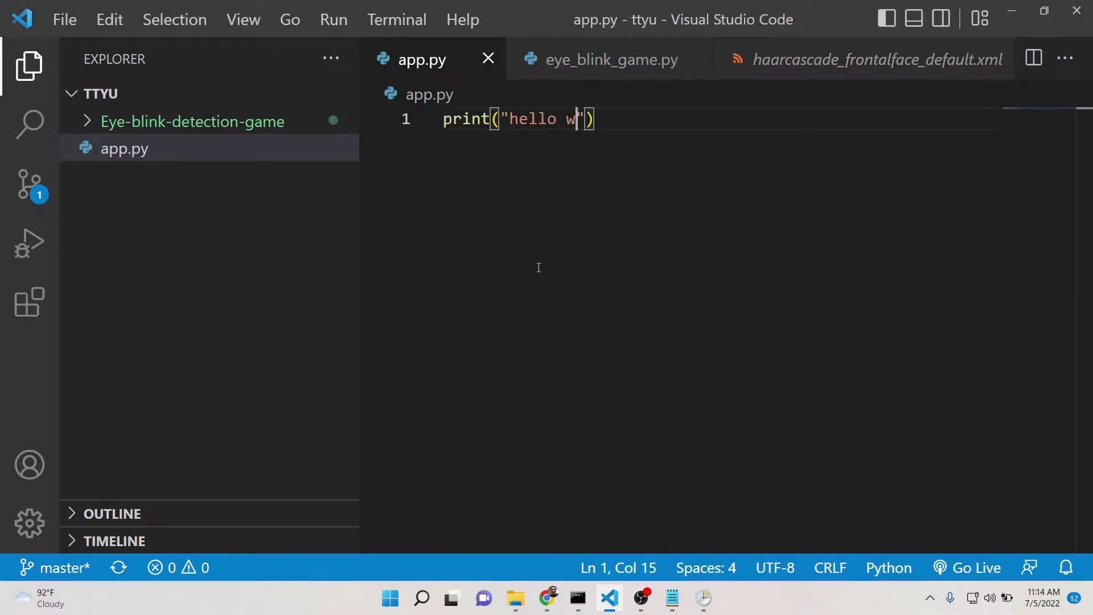
text( is a schedule)
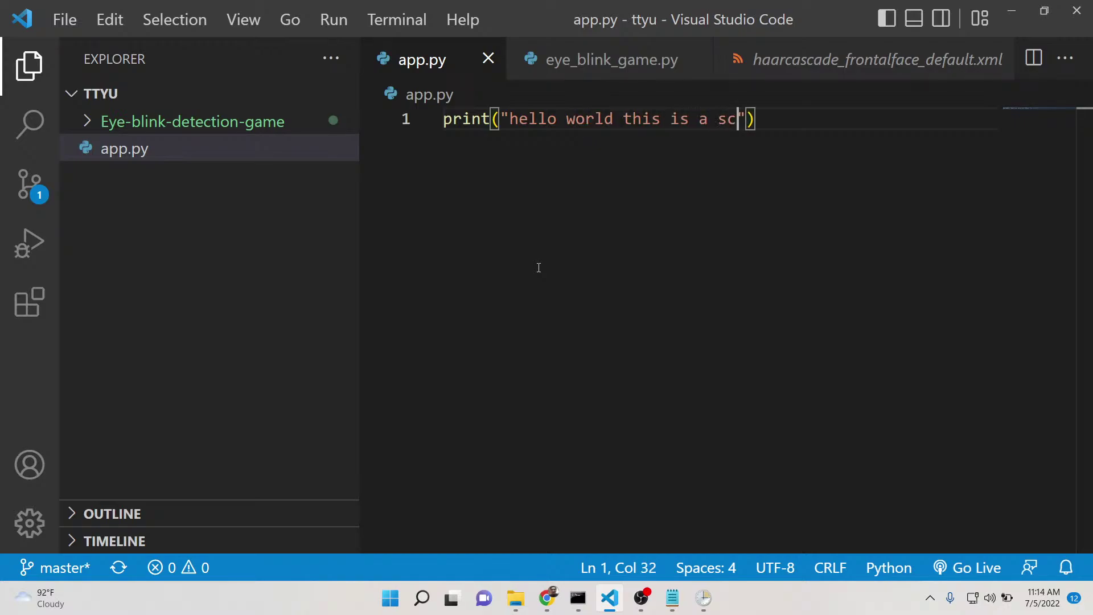
text(d python scrip)
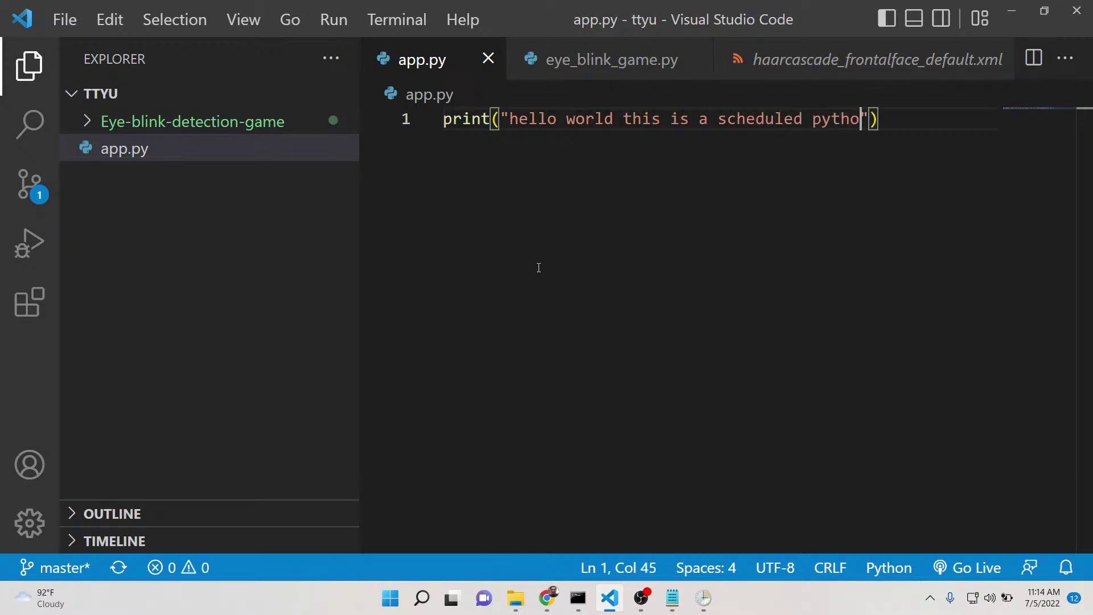
text(t)
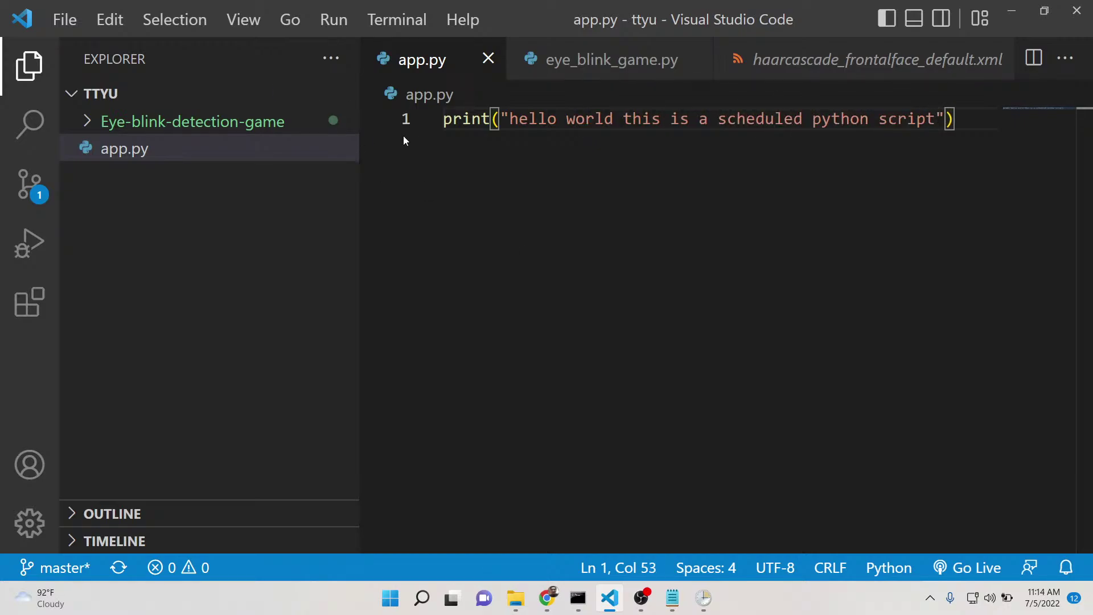
Step: In Command Prompt, clear the screen, move up to the ttyu folder and run python app.py
click(578, 598)
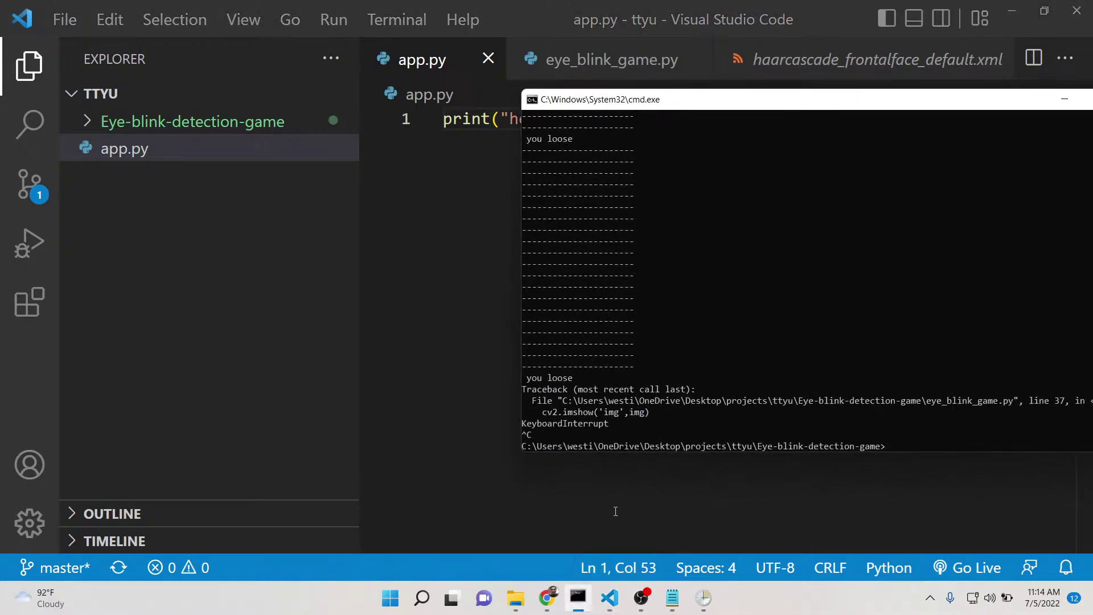
text(cls)
key(Return)
text(pytho)
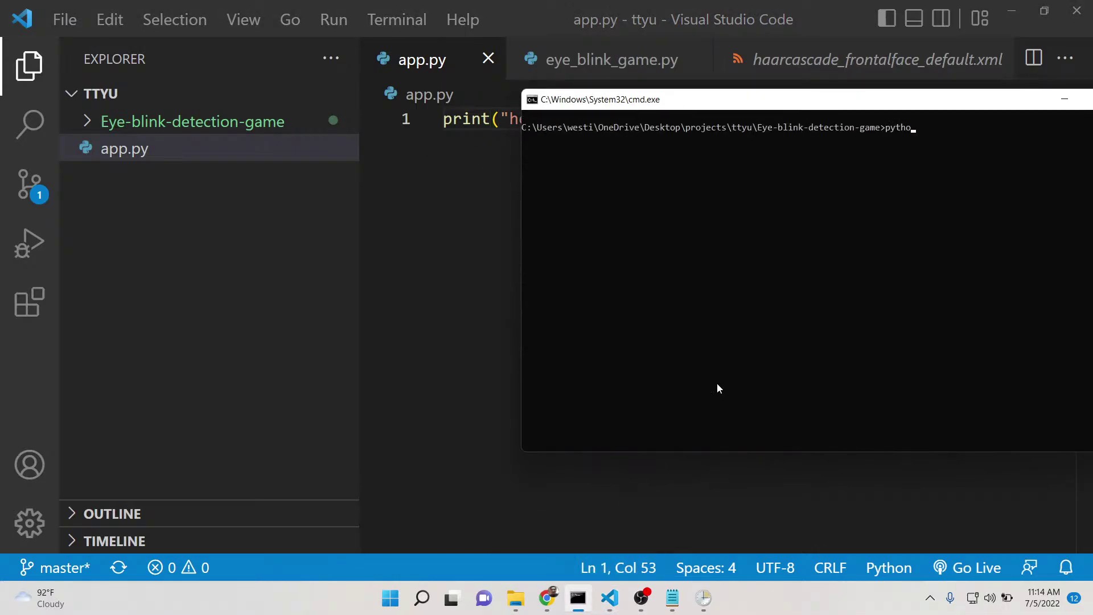
key(BackSpace)
key(BackSpace)
key(BackSpace)
key(BackSpace)
key(Return)
text(python app.py)
key(Return)
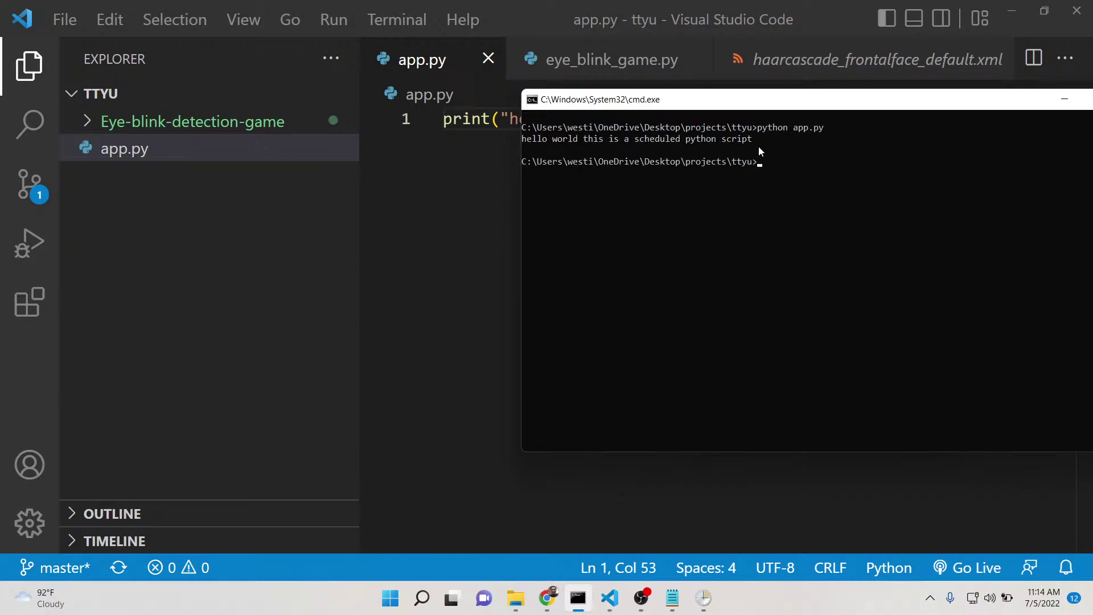
Step: Select the printed message, then select the print line in app.py and hide the sidebar
drag(759, 143, 543, 139)
key(alt+Tab)
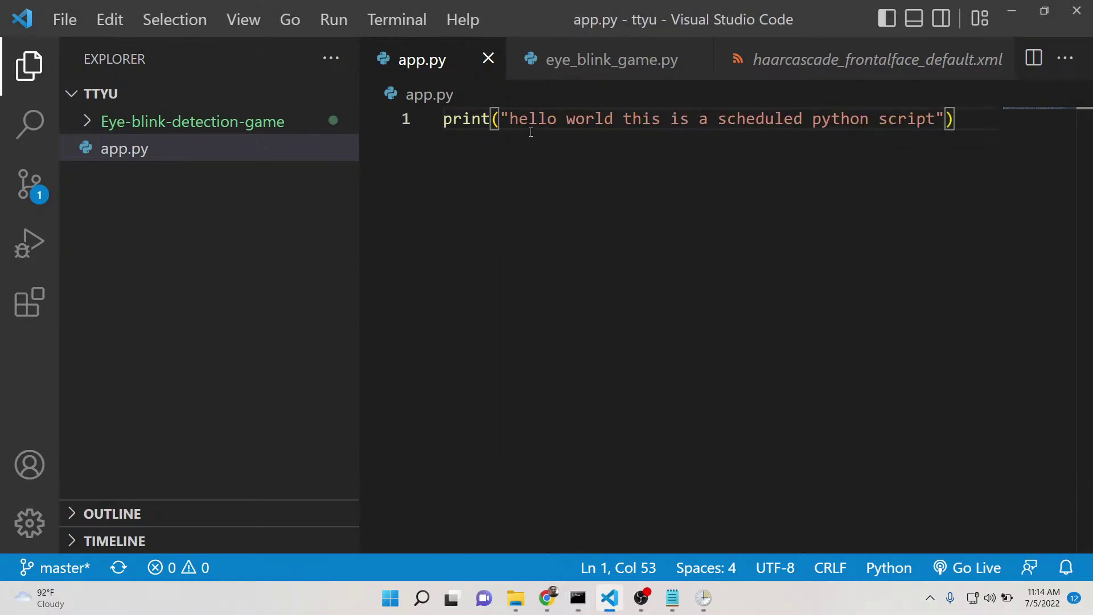
drag(958, 120, 439, 121)
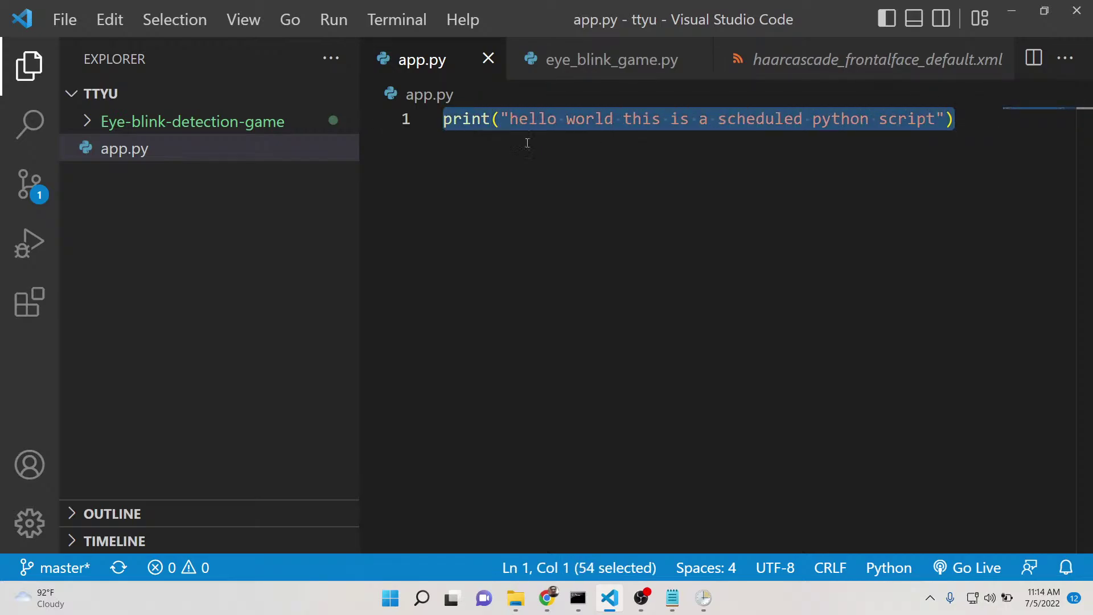
key(ctrl+b)
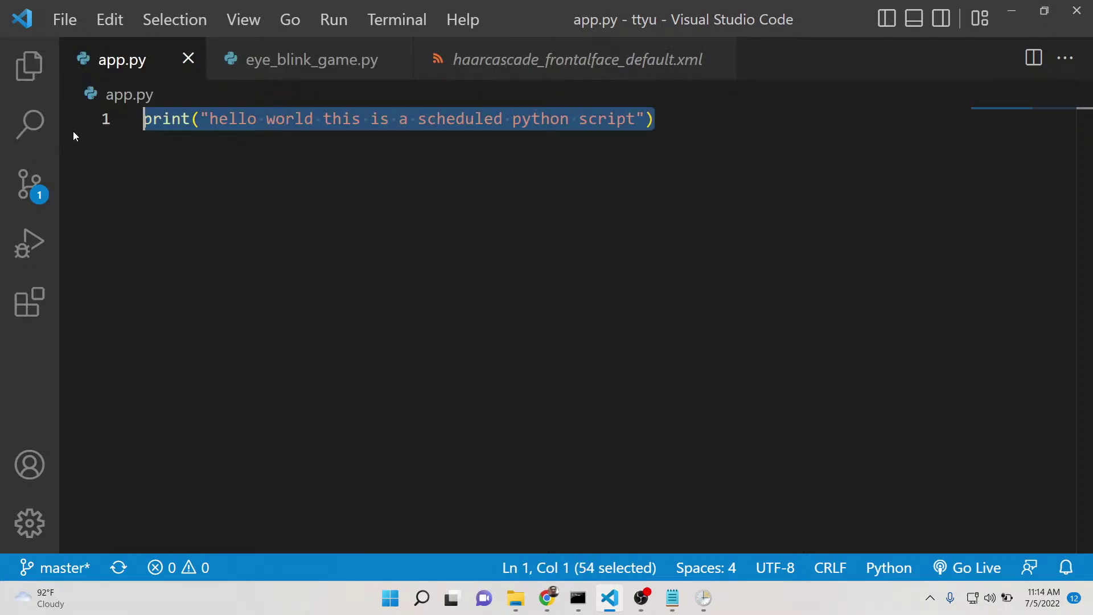
Step: Create a basic task named sample1 with description 'this is sample python app'
click(704, 598)
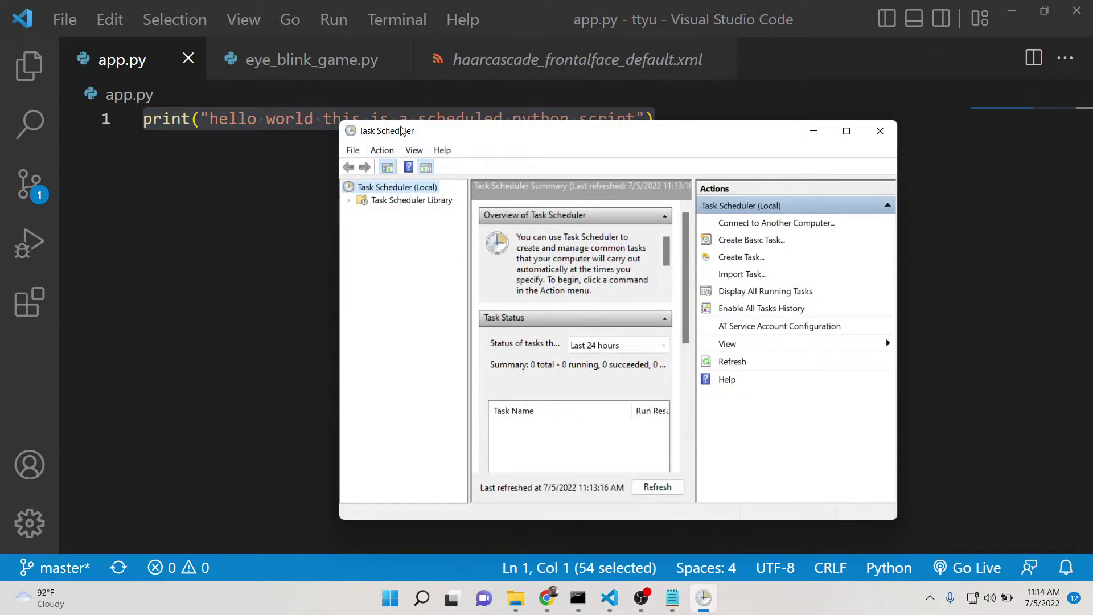
drag(407, 130, 296, 110)
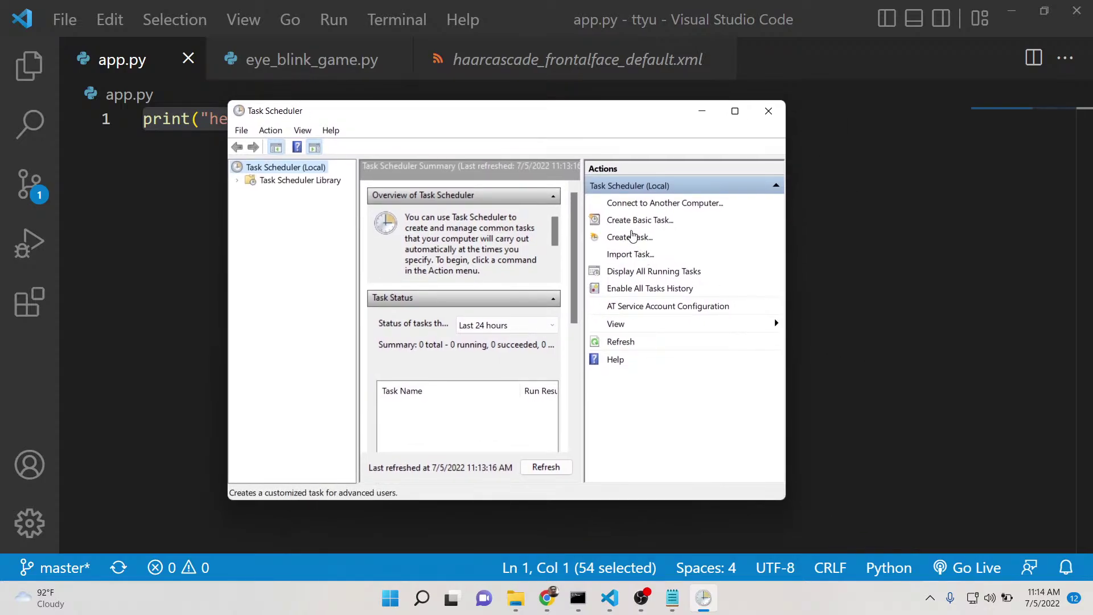
click(631, 221)
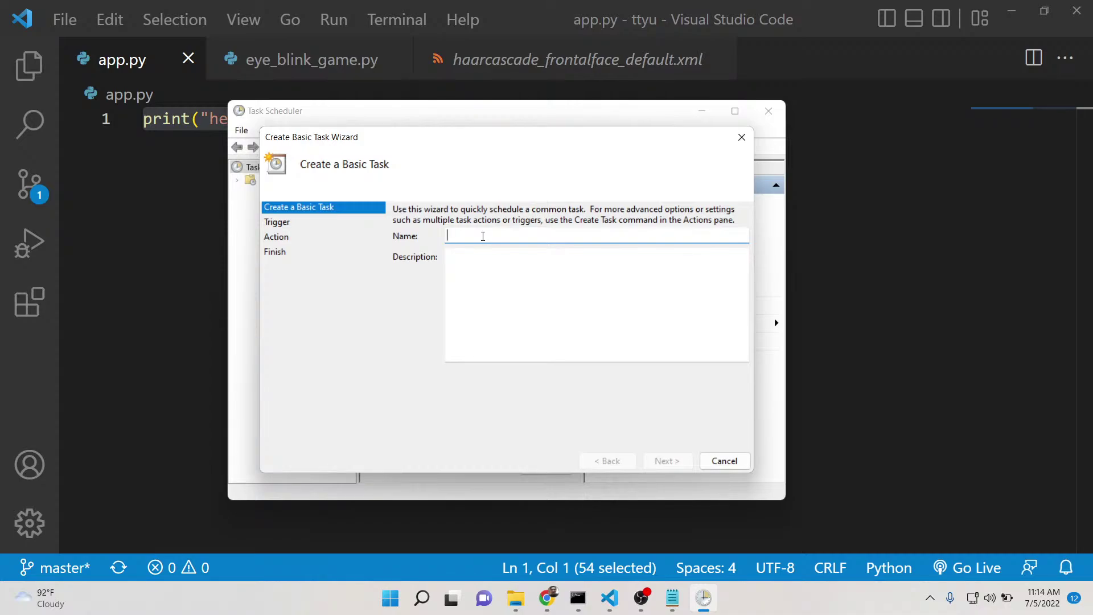
text(sample1)
click(630, 275)
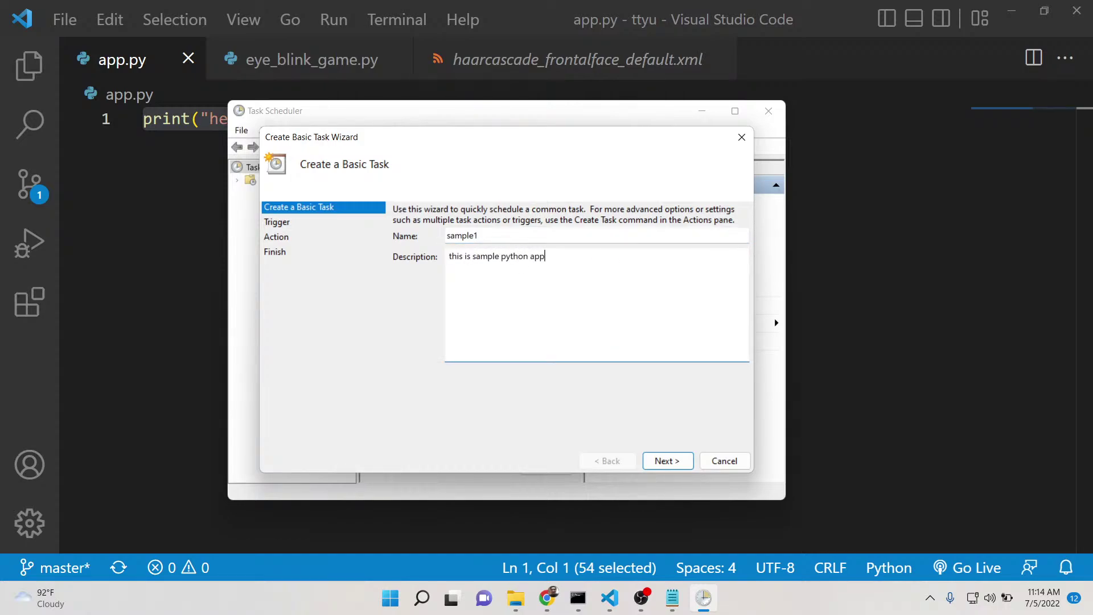
Step: On the trigger page, try the schedule options, then settle on One time and continue
click(656, 456)
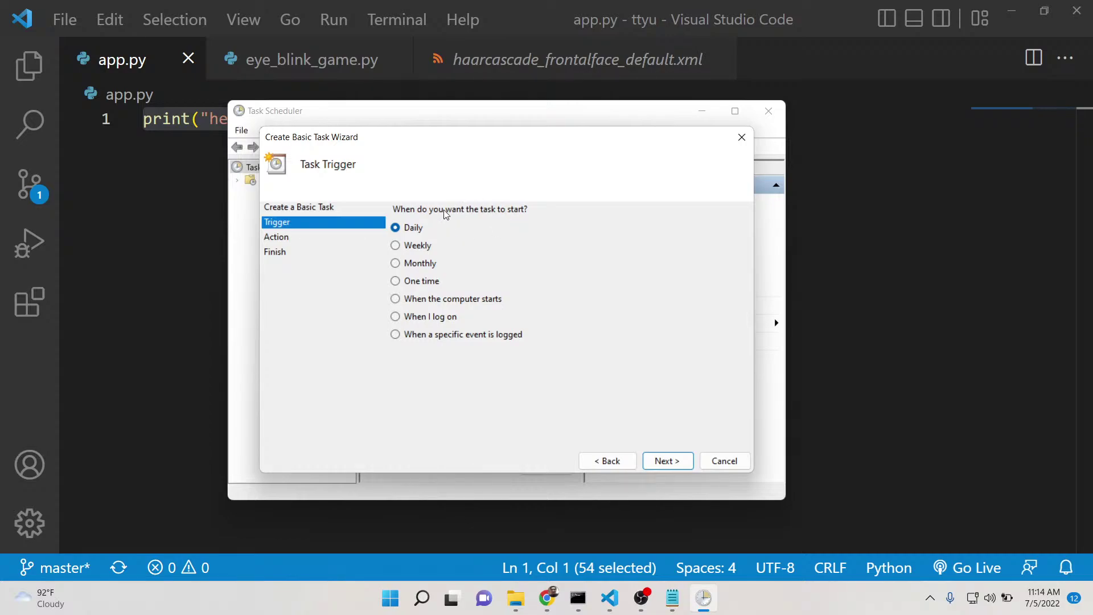
click(418, 246)
click(422, 265)
click(425, 281)
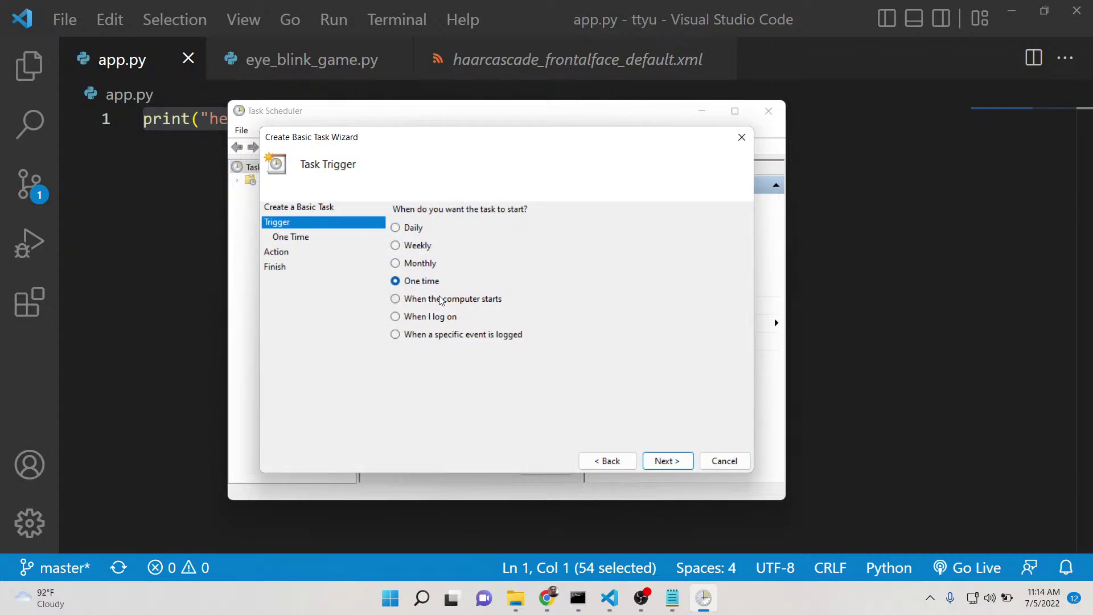
click(441, 320)
click(450, 338)
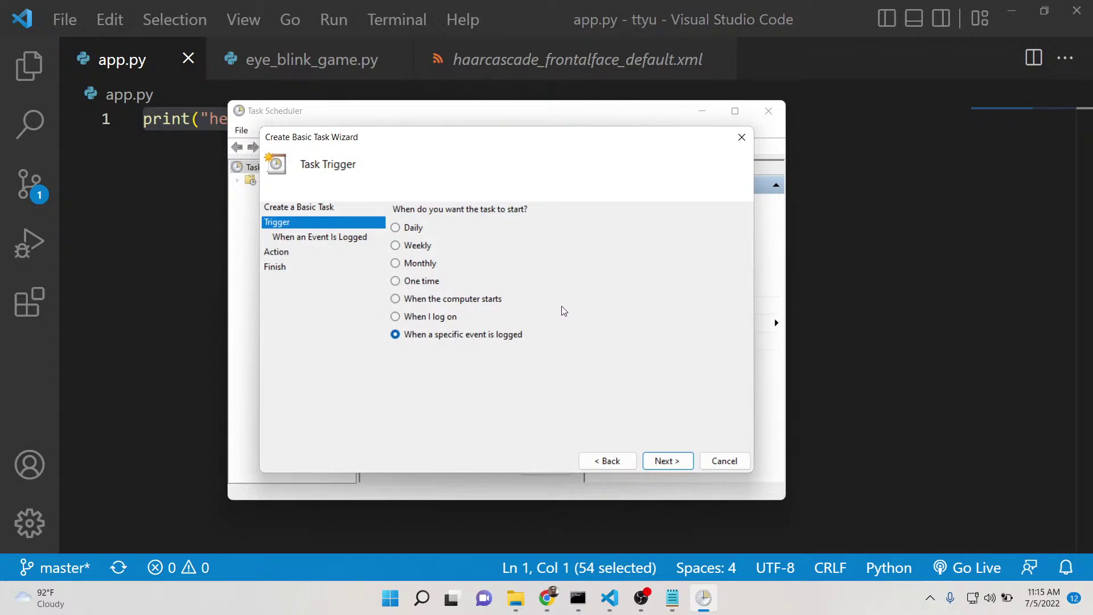
click(423, 282)
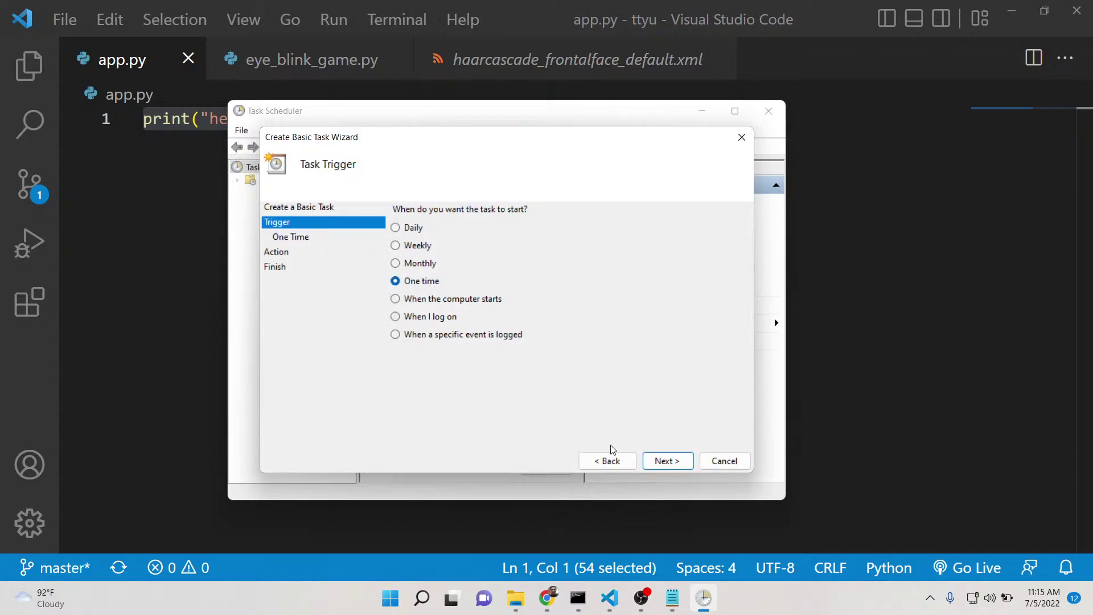
click(657, 462)
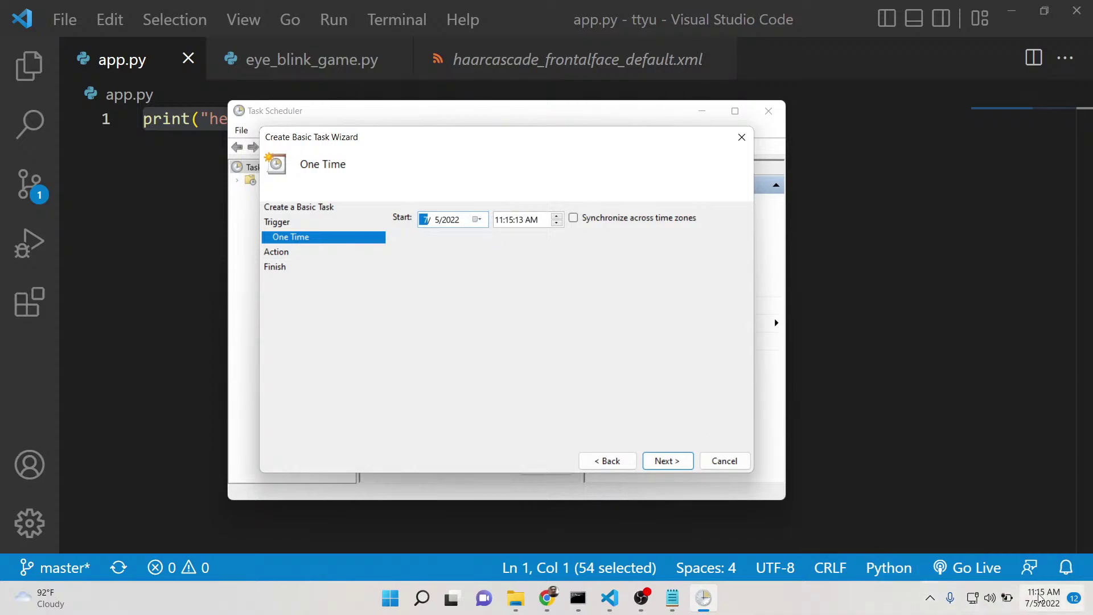
Step: Adjust the minutes of the 7/5/2022 11:15:13 AM start time and continue to Action
mouse_move(1038, 597)
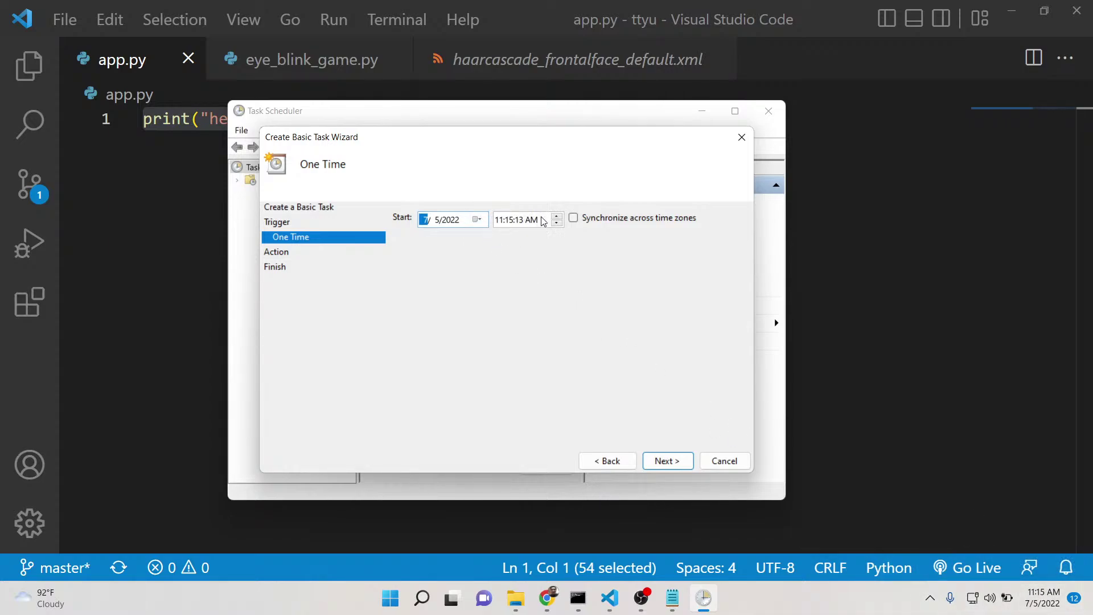
click(509, 221)
click(666, 461)
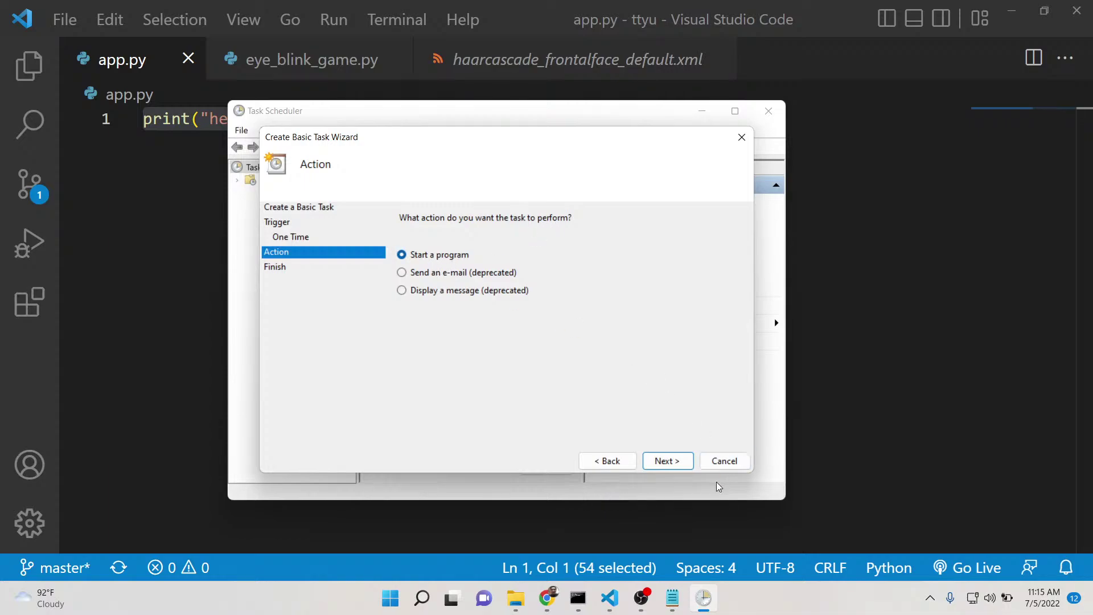
Step: Keep Start a program and set app.py from the ttyu folder as the program/script
click(666, 460)
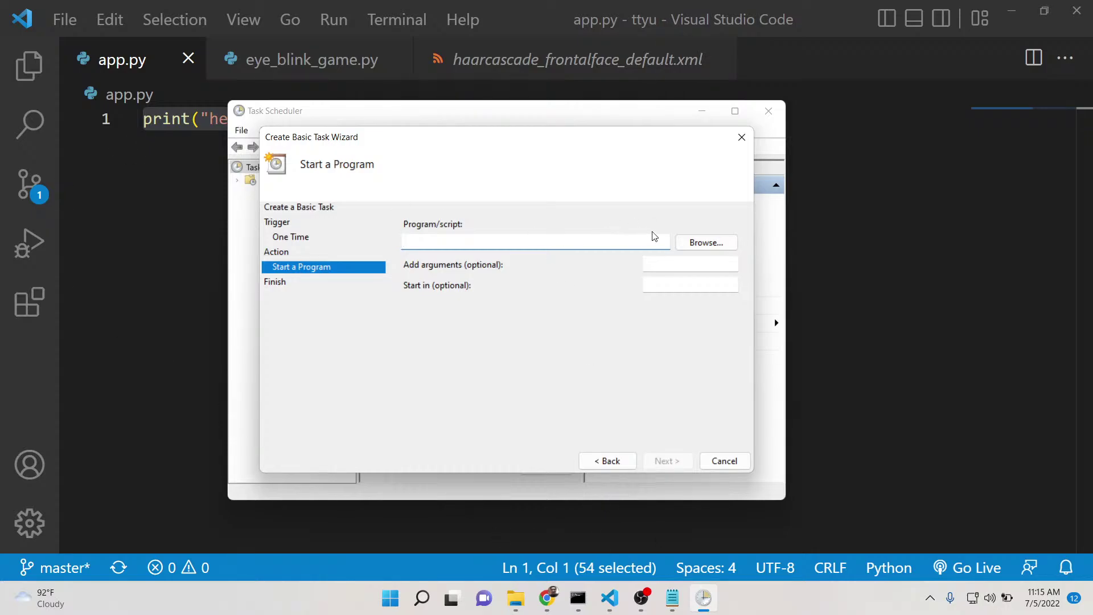
click(685, 244)
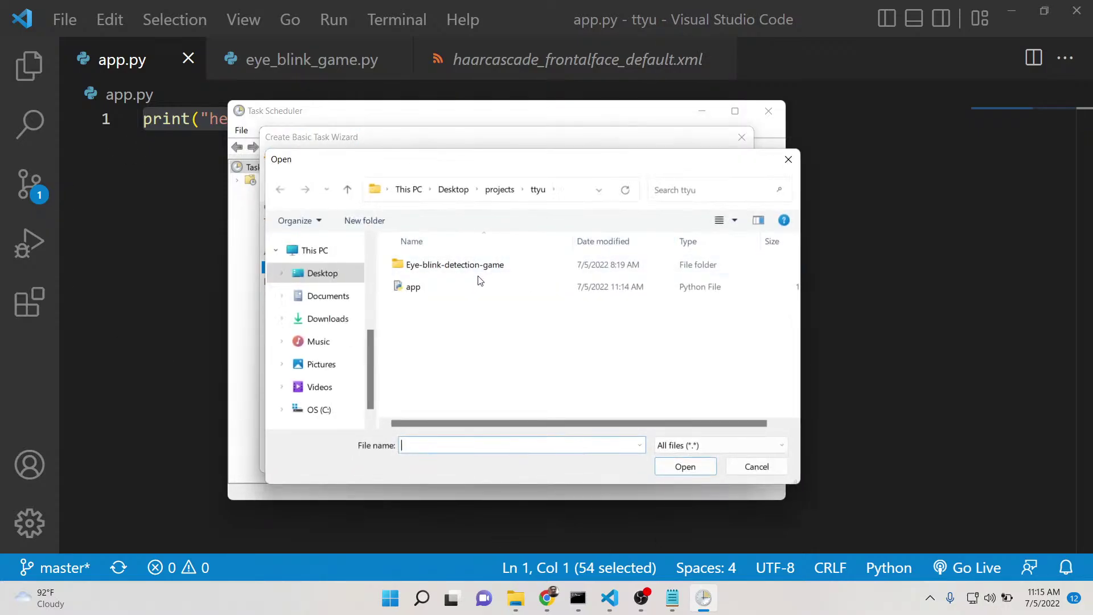
double_click(414, 288)
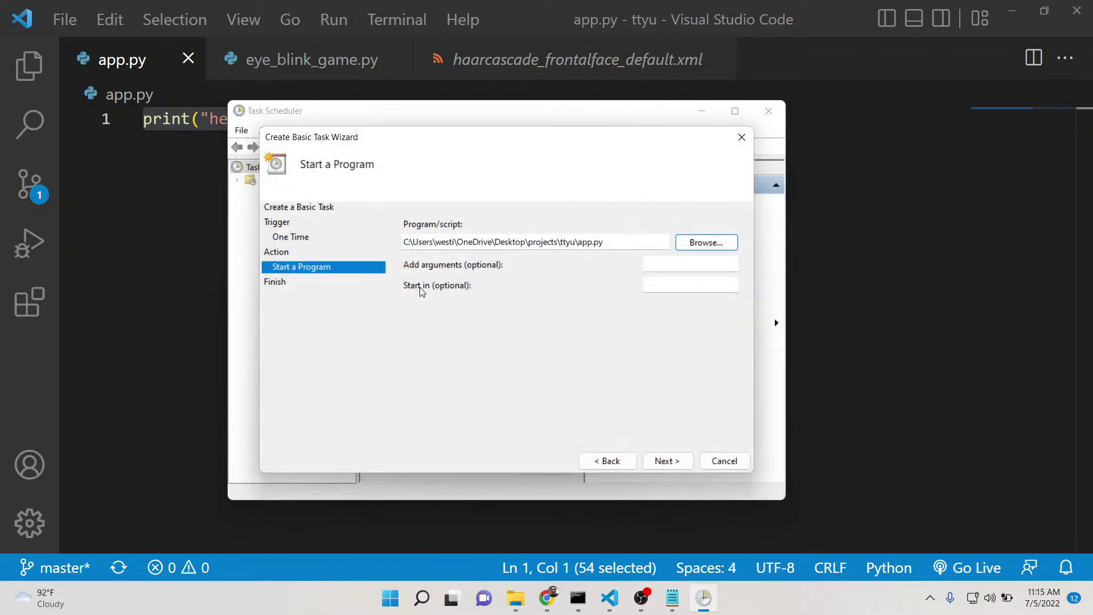
Step: Review the summary and finish the sample1 task, scheduled once at 11:17 AM on 7/5/2022
click(666, 461)
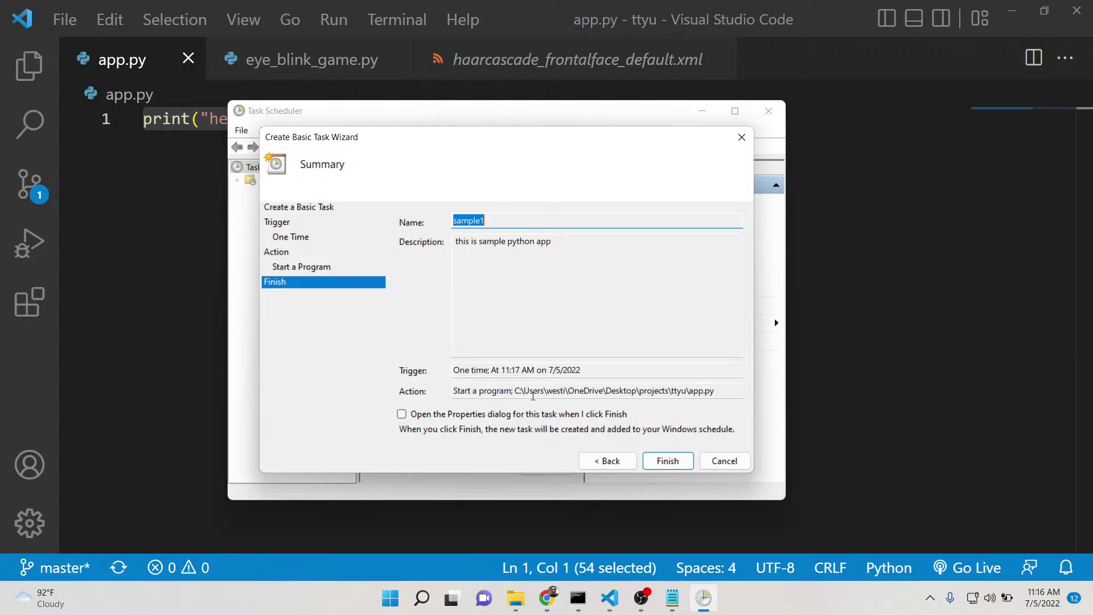
click(665, 463)
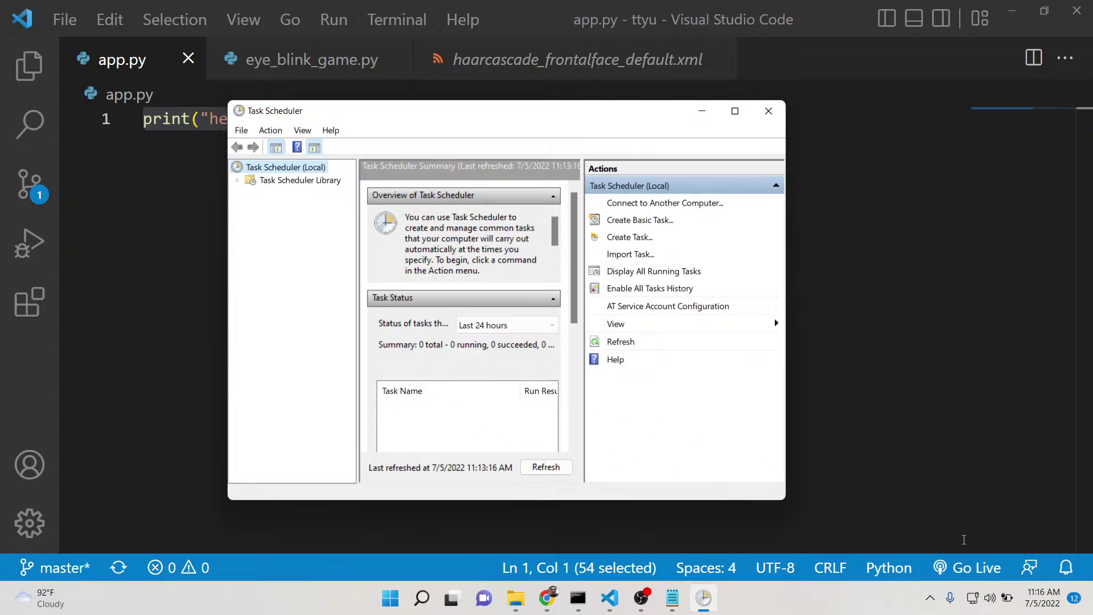
Step: Arrange Command Prompt beside Task Scheduler to review app.py's earlier print output
mouse_move(1039, 596)
click(585, 608)
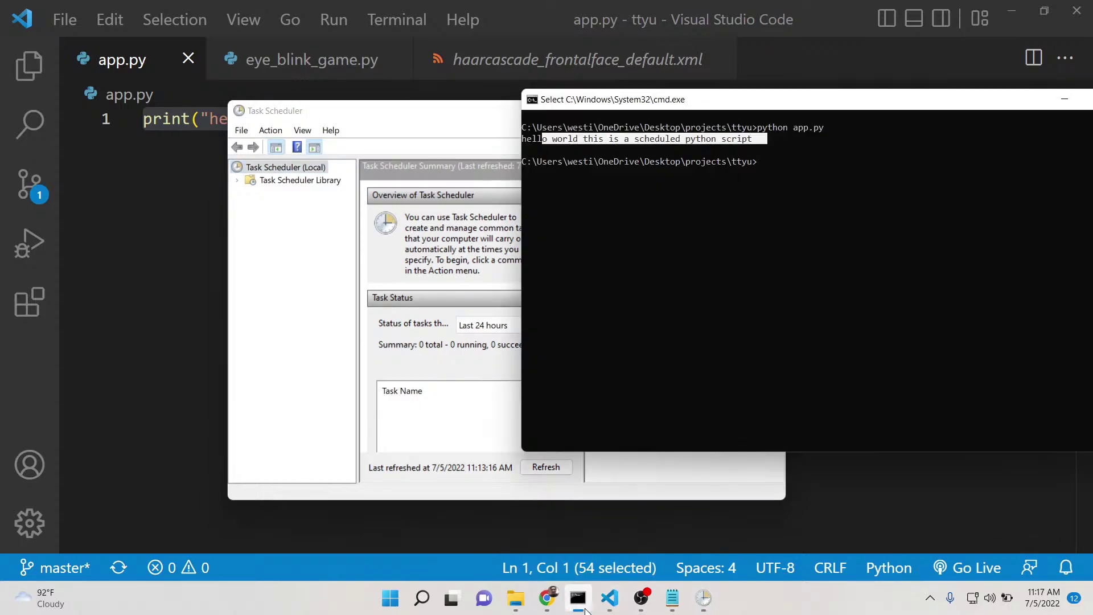
drag(671, 107, 574, 272)
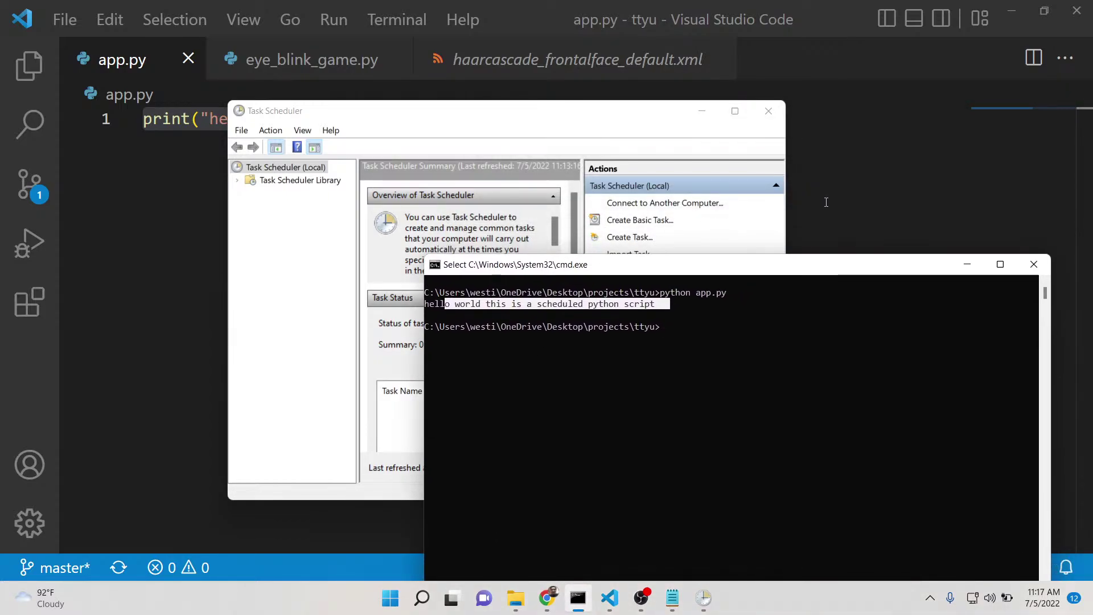
click(967, 264)
drag(549, 112, 653, 204)
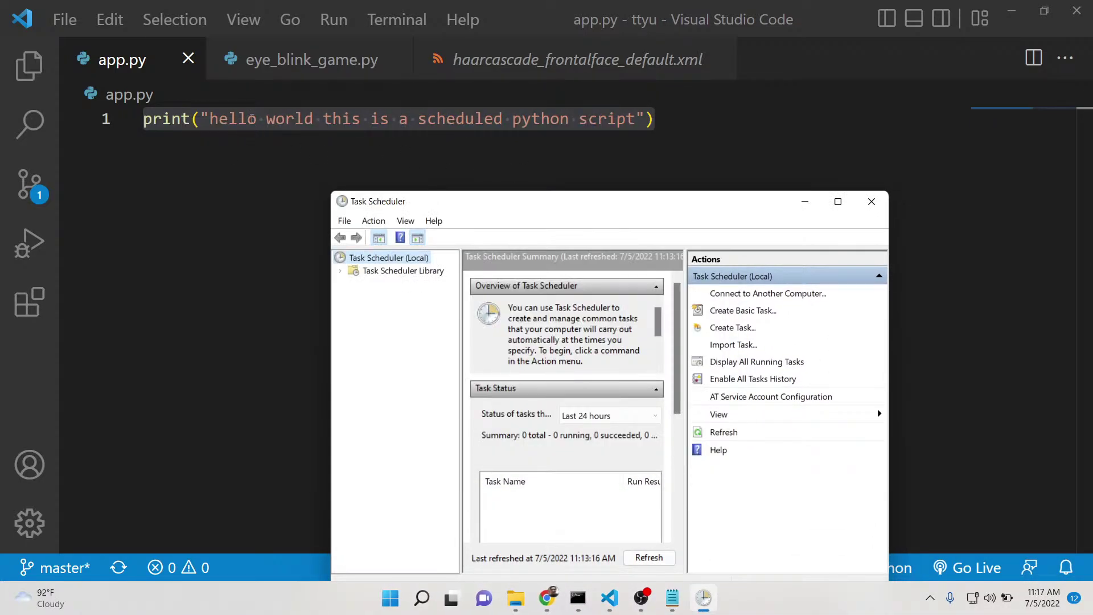
click(577, 597)
drag(456, 264, 249, 229)
Step: Delete the old print line from app.py, leaving the file empty
click(214, 169)
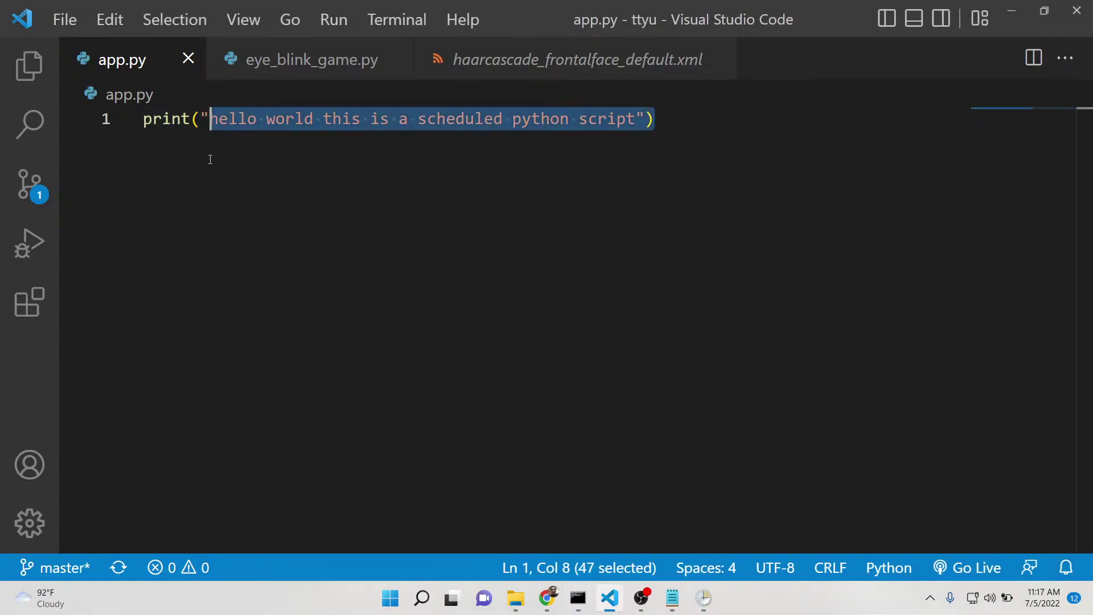
click(207, 152)
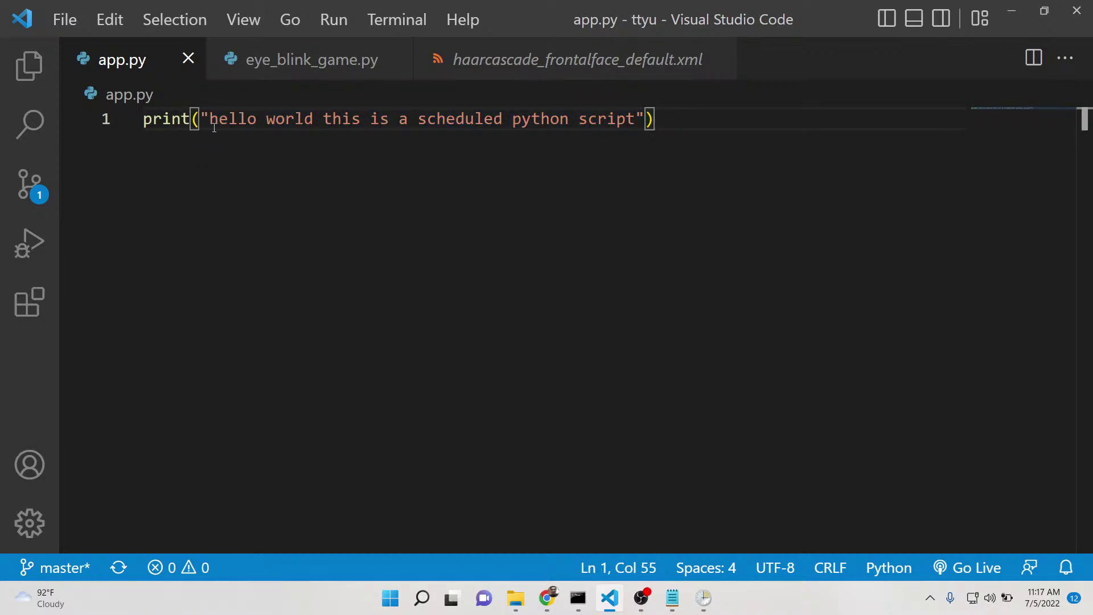
drag(692, 128, 9, 133)
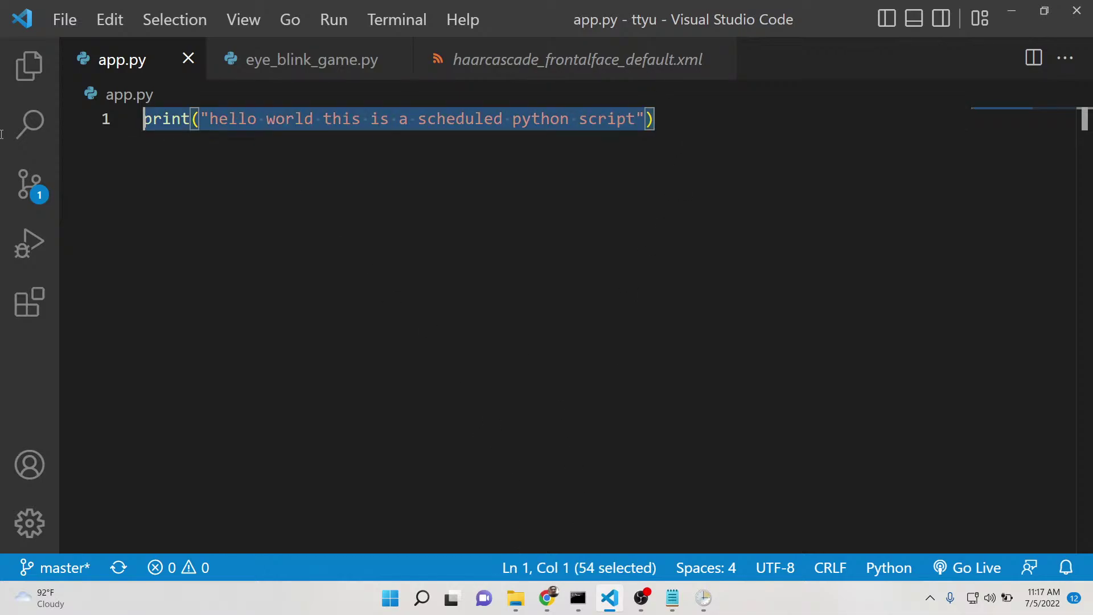
key(BackSpace)
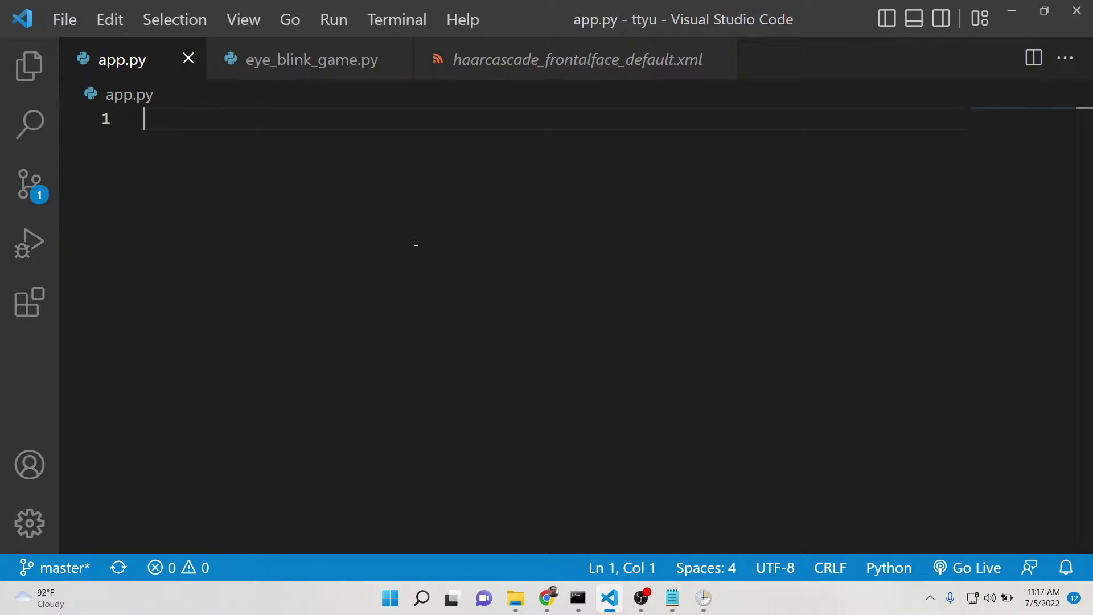
Step: Pin the Notepad Tkinter hello-world reference always on top with DeskPins
click(578, 597)
click(609, 597)
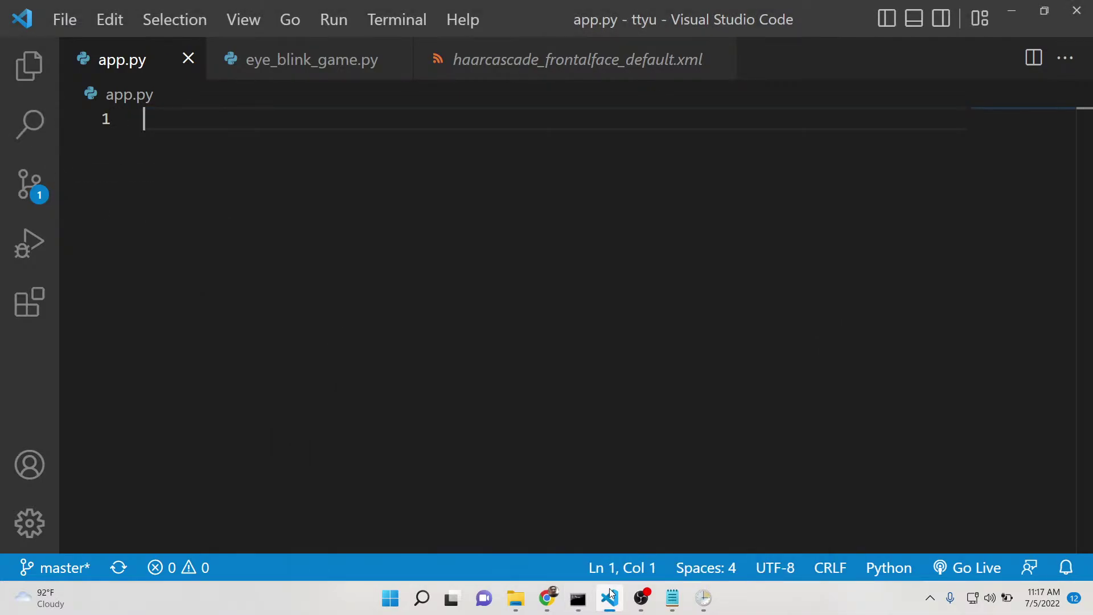
click(673, 598)
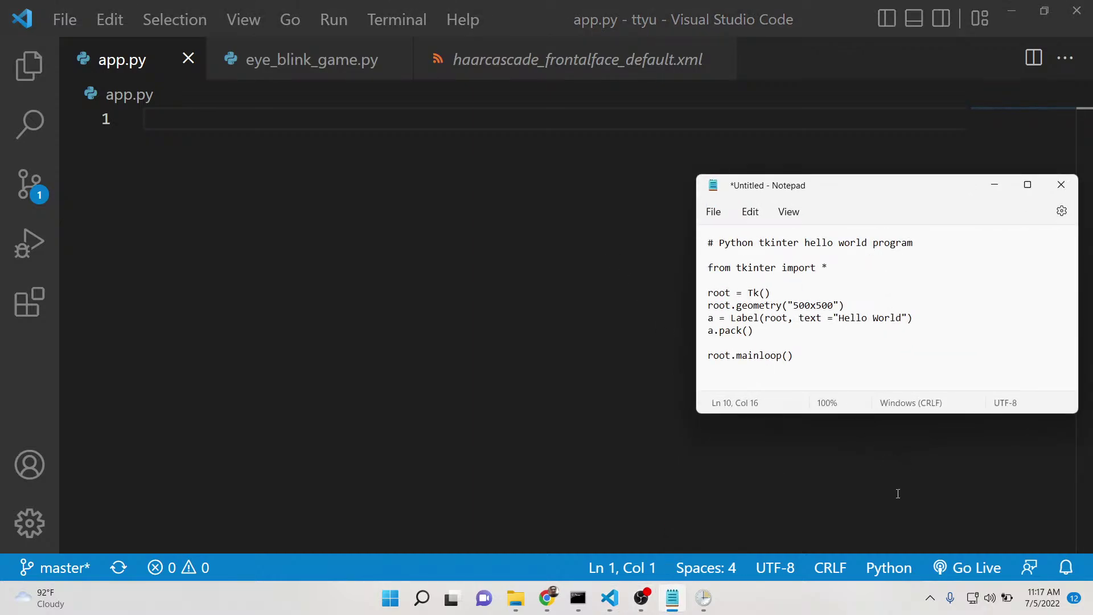
click(930, 598)
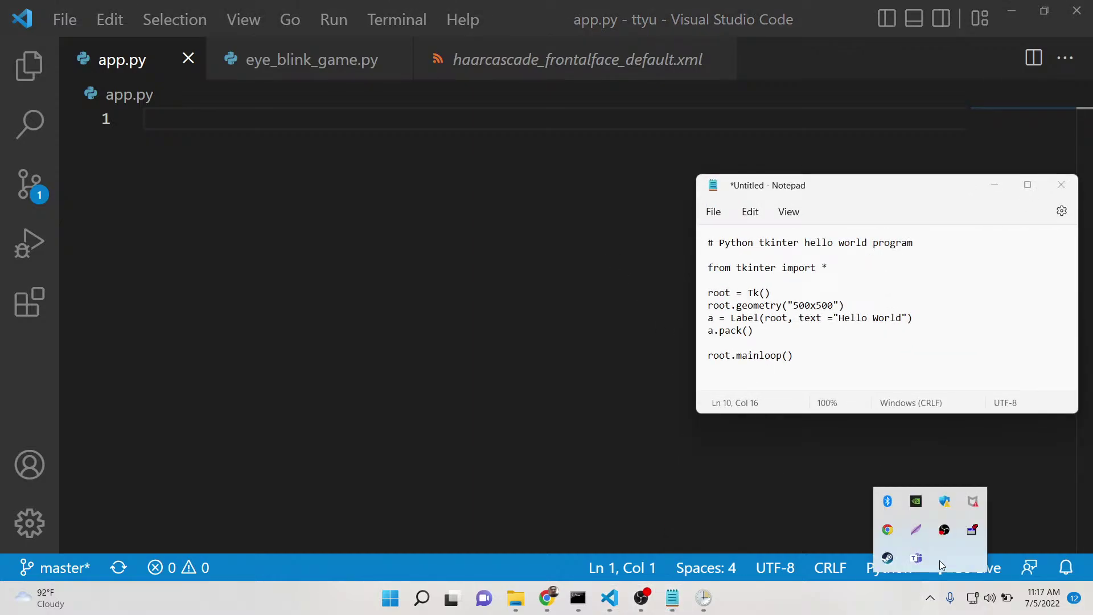
click(973, 532)
click(977, 192)
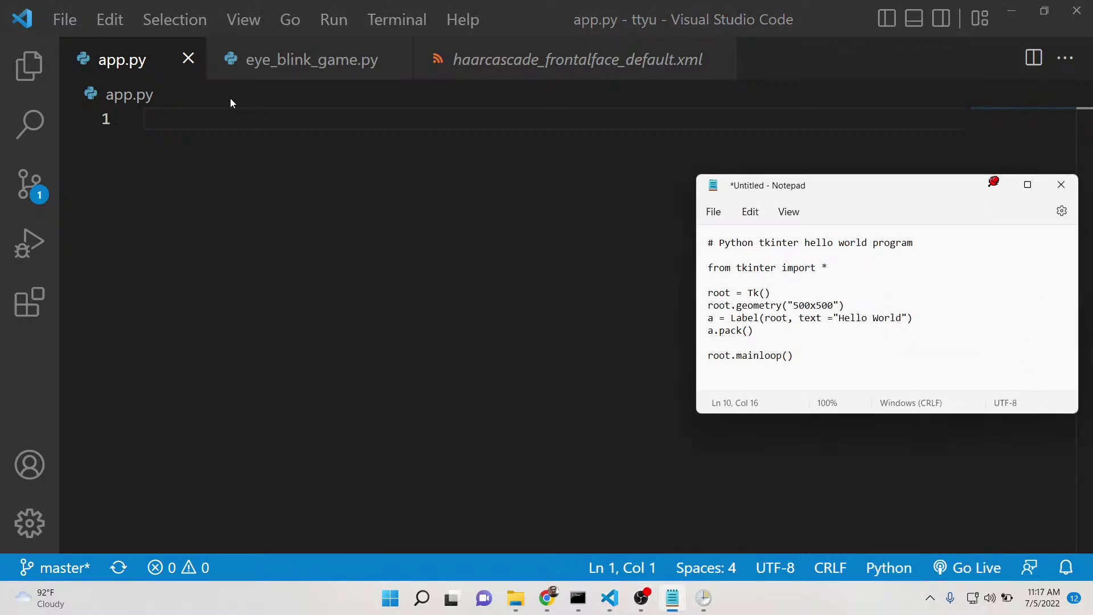
Step: Write the tkinter import, root = Tk() and root.geometry("500x500") in app.py
click(174, 118)
text(from tkinter im)
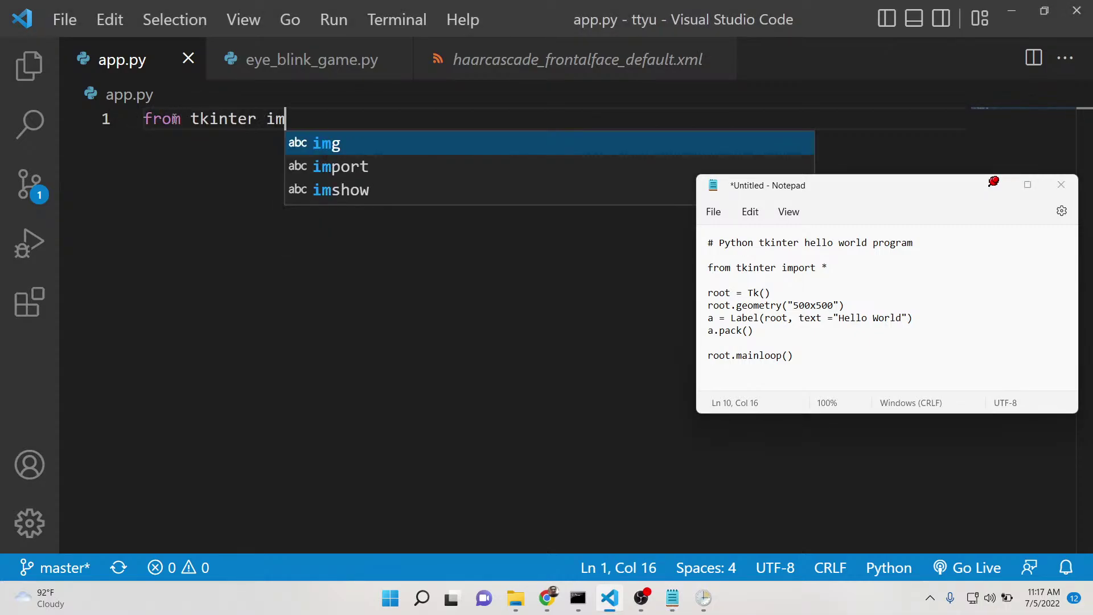
text(port *)
key(Return)
key(Return)
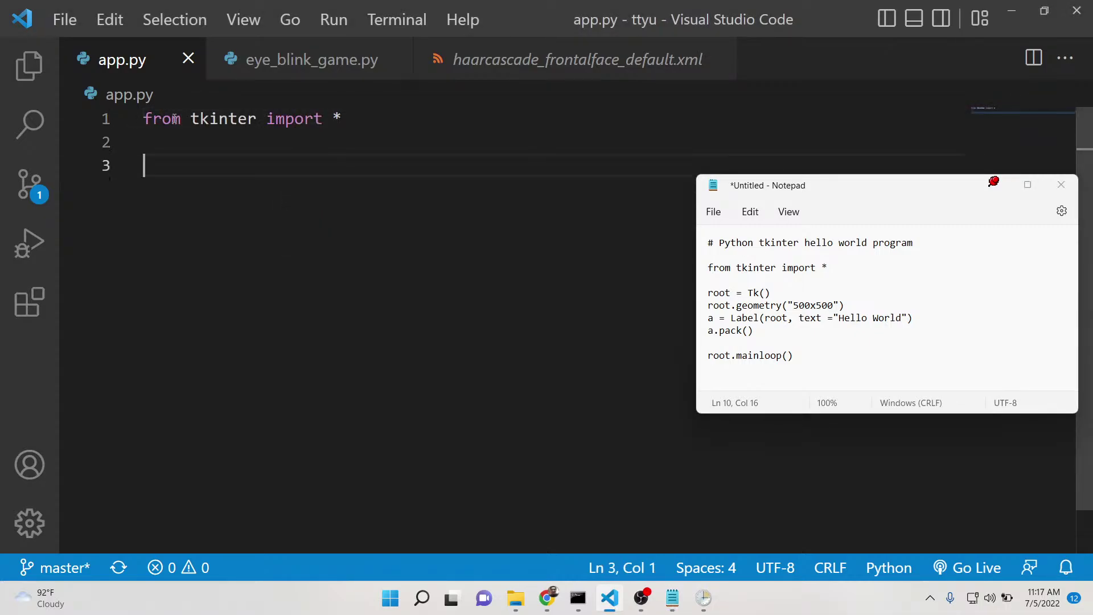
text(root = Tk()
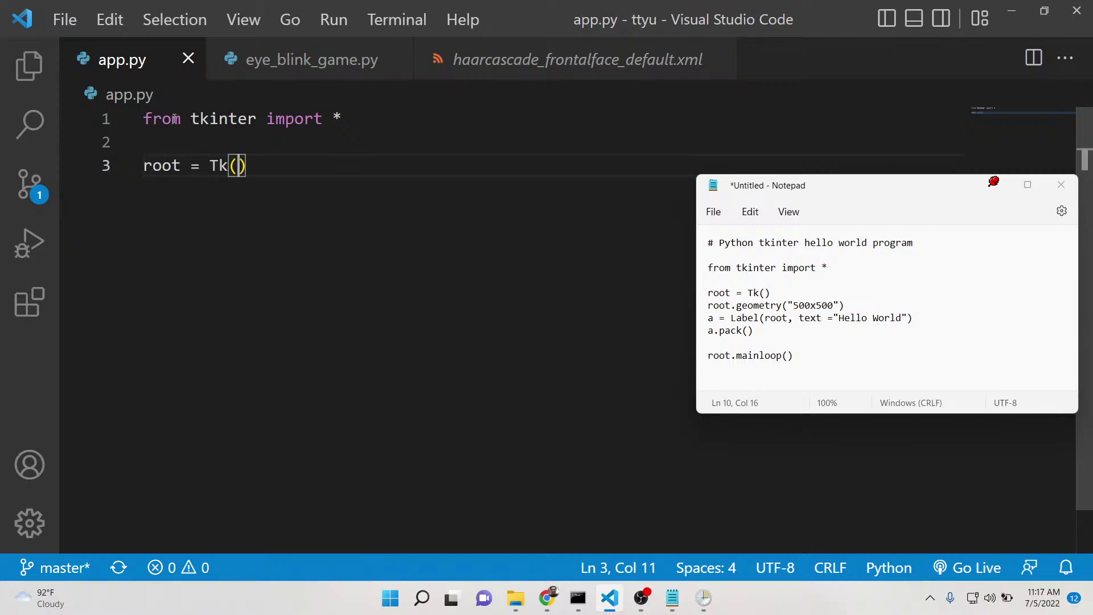
text())
key(Return)
key(Return)
text(root.)
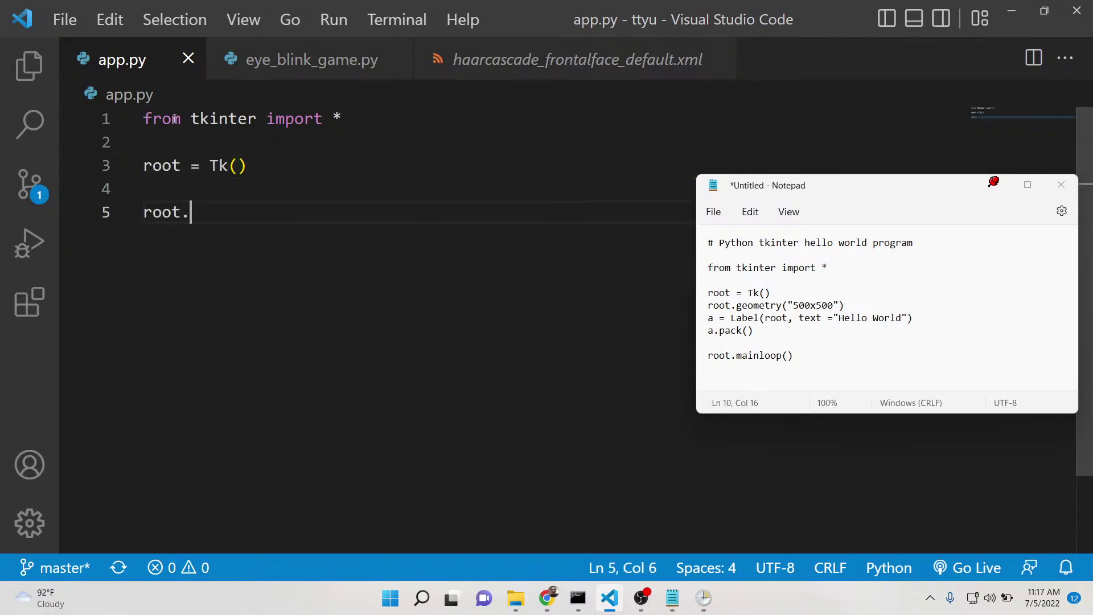
text(geometry)
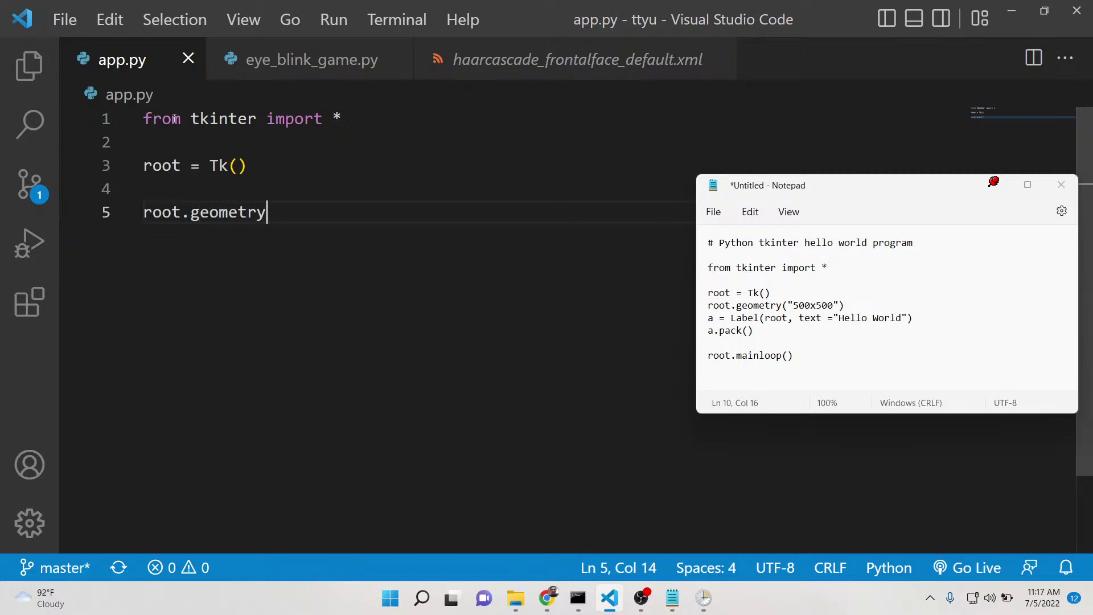
text(("500)
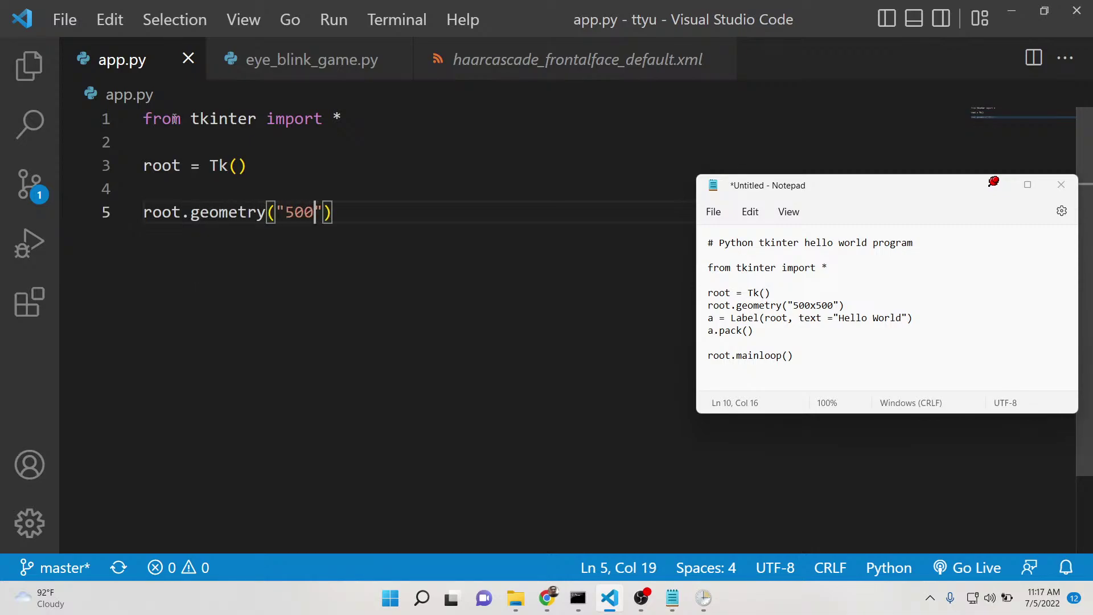
text(x500"))
key(Return)
key(Return)
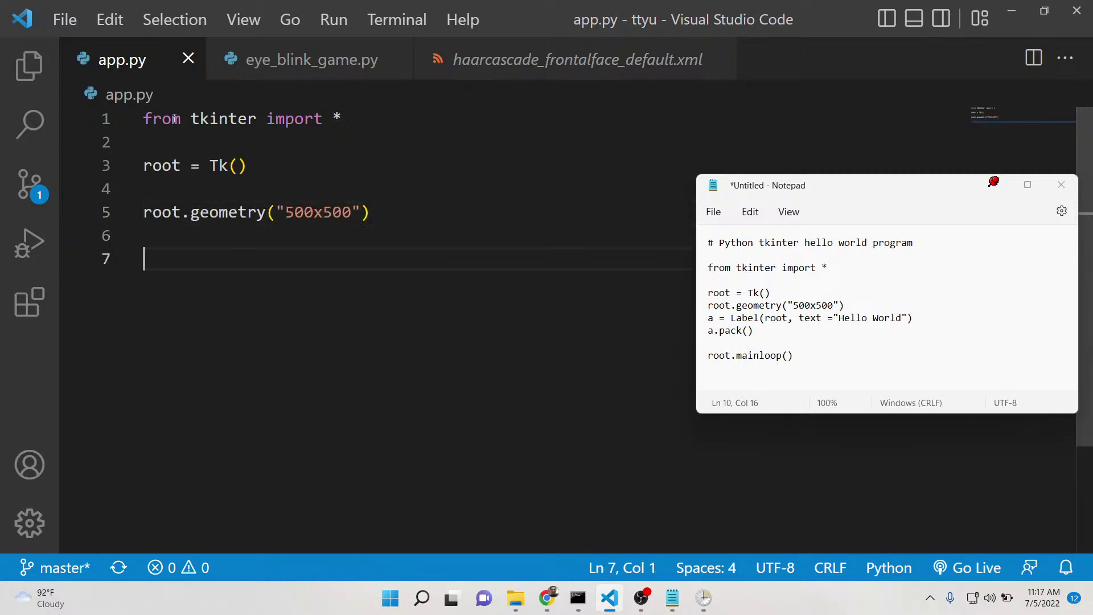
Step: Add a Label reading "Hello World I am scheduled script", a.pack() and root.mainloop()
text(a = Label()
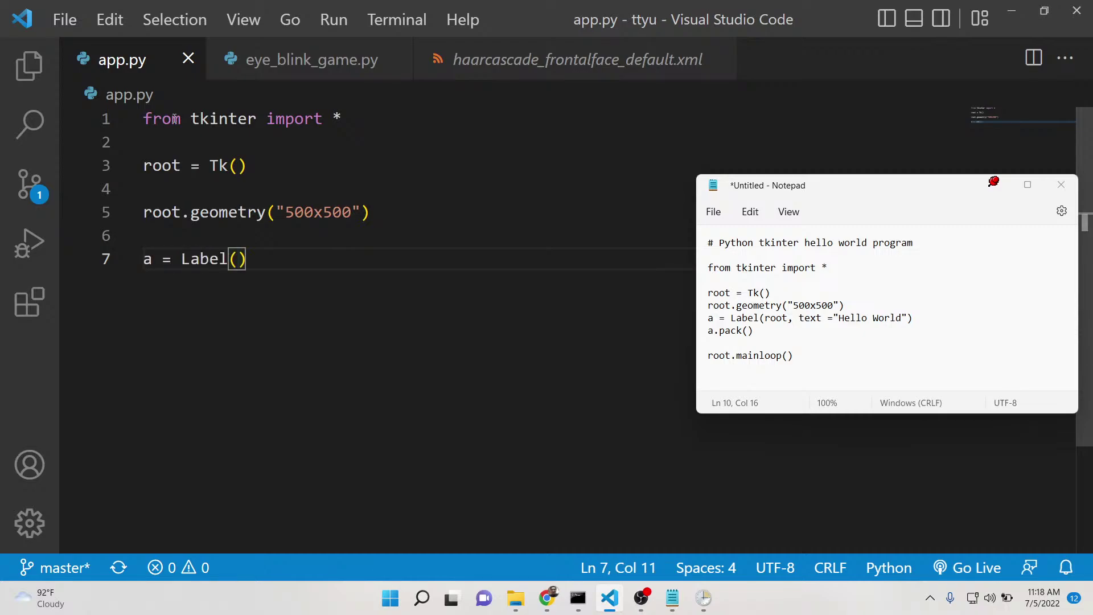
text(root,t)
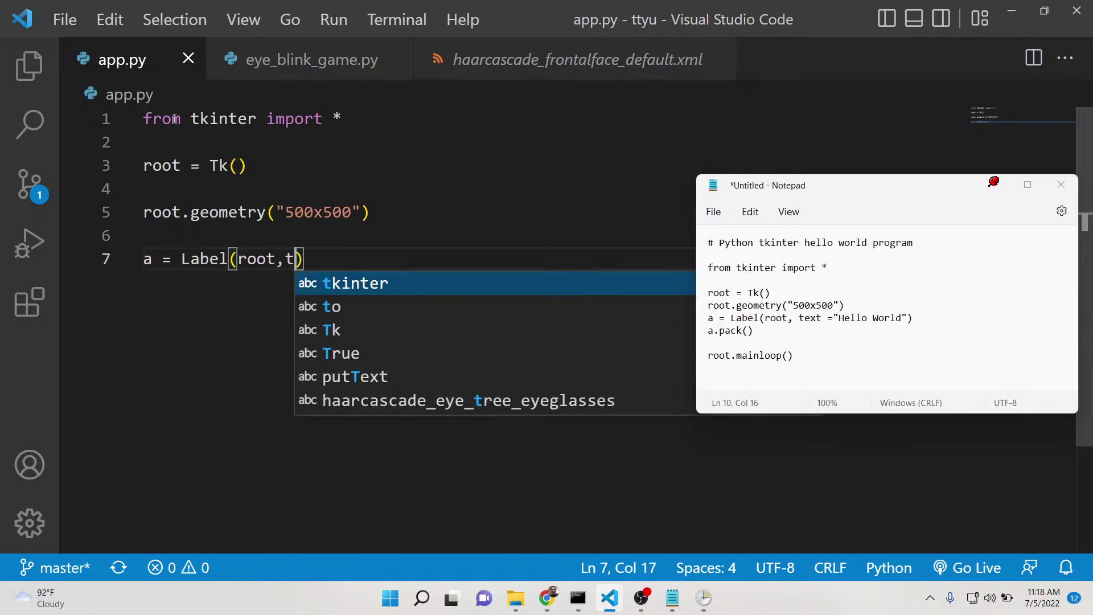
text(ext="He)
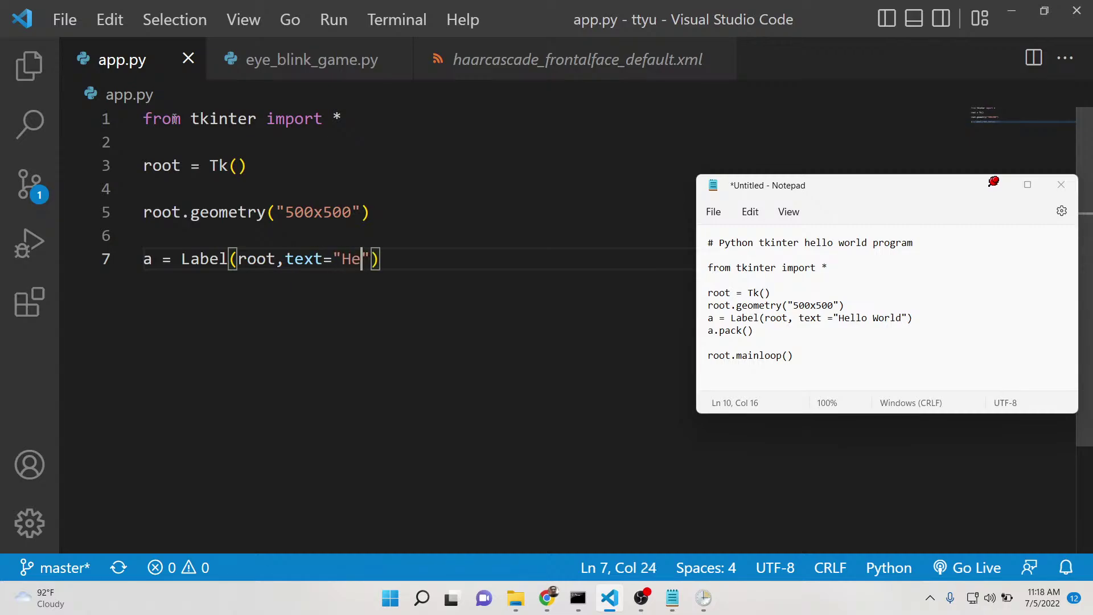
text(llo World I)
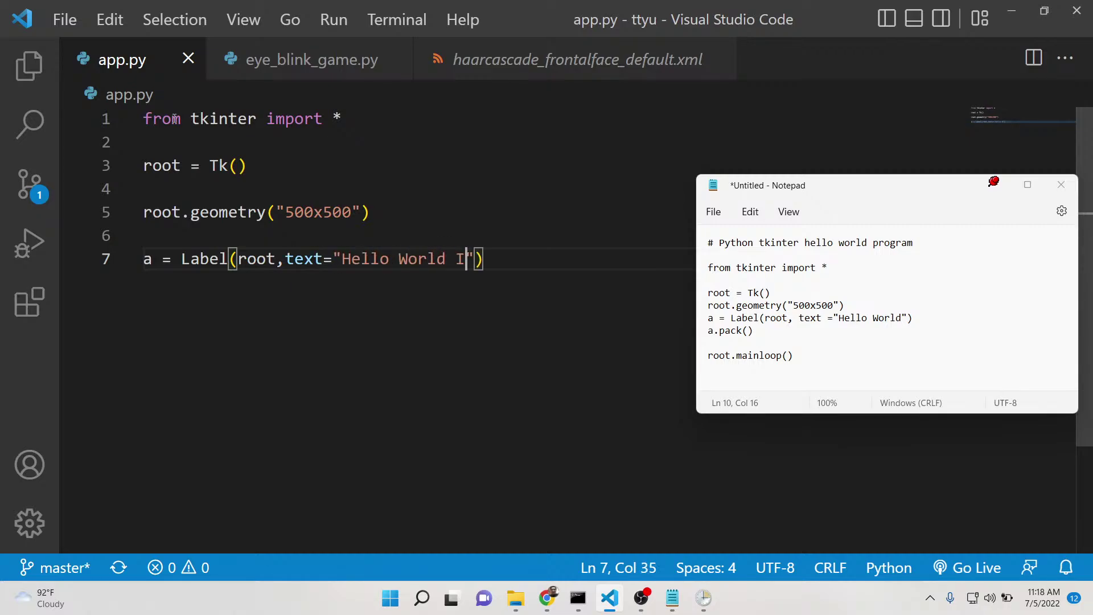
text( am scheduled )
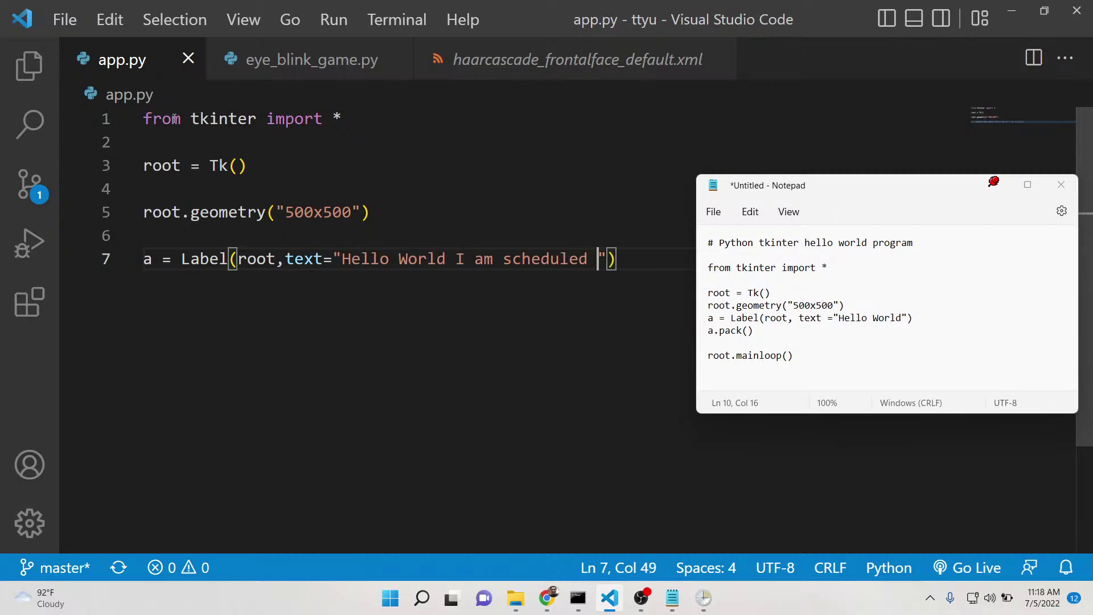
text(script"))
key(Return)
key(Return)
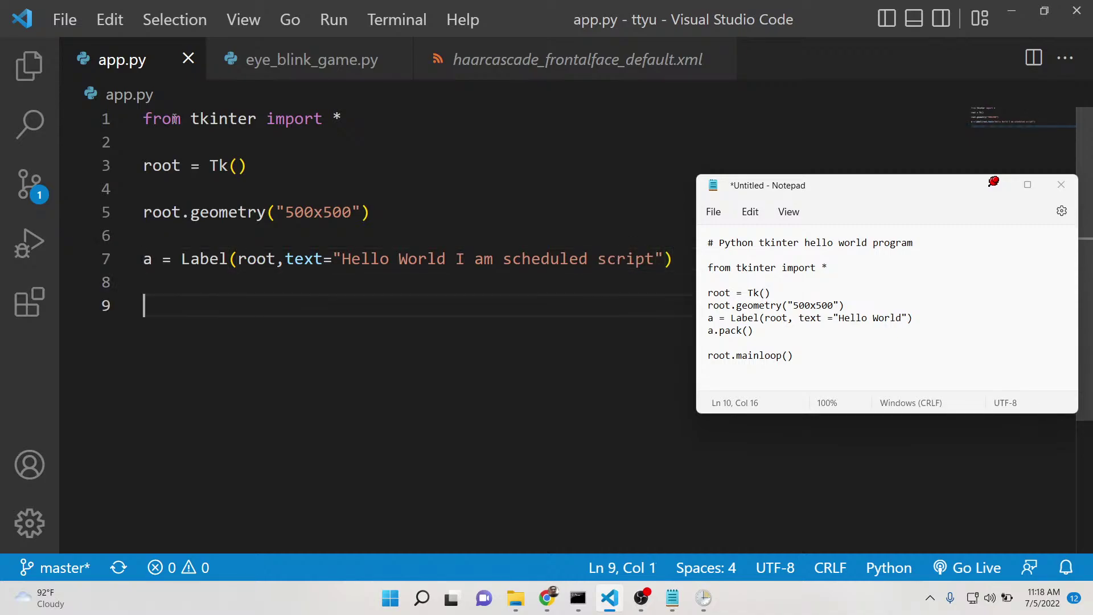
text(a.pack())
key(Return)
key(Return)
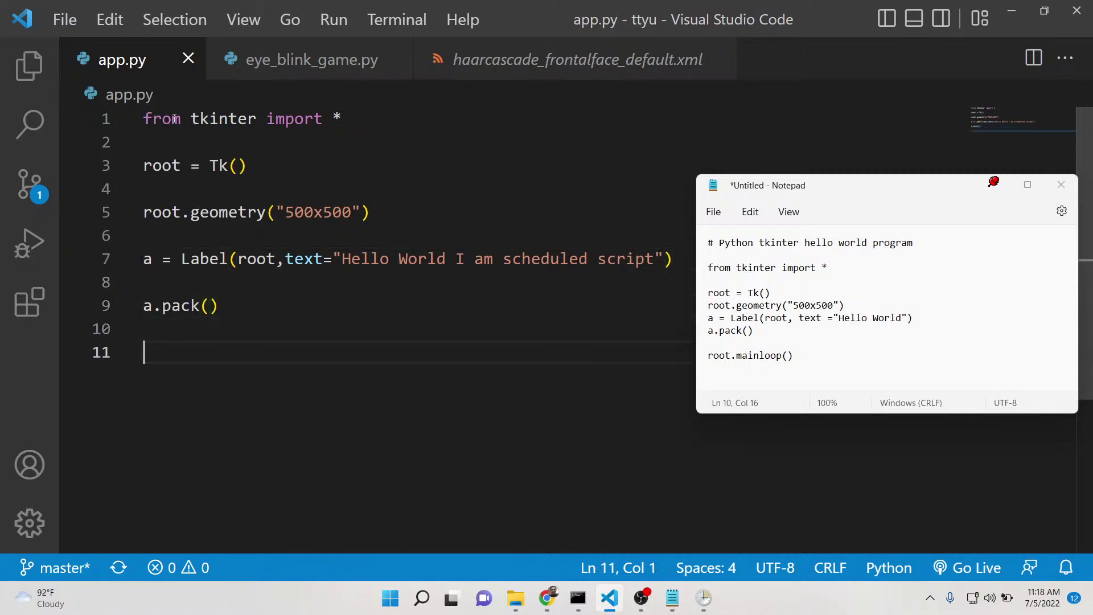
text(root.main)
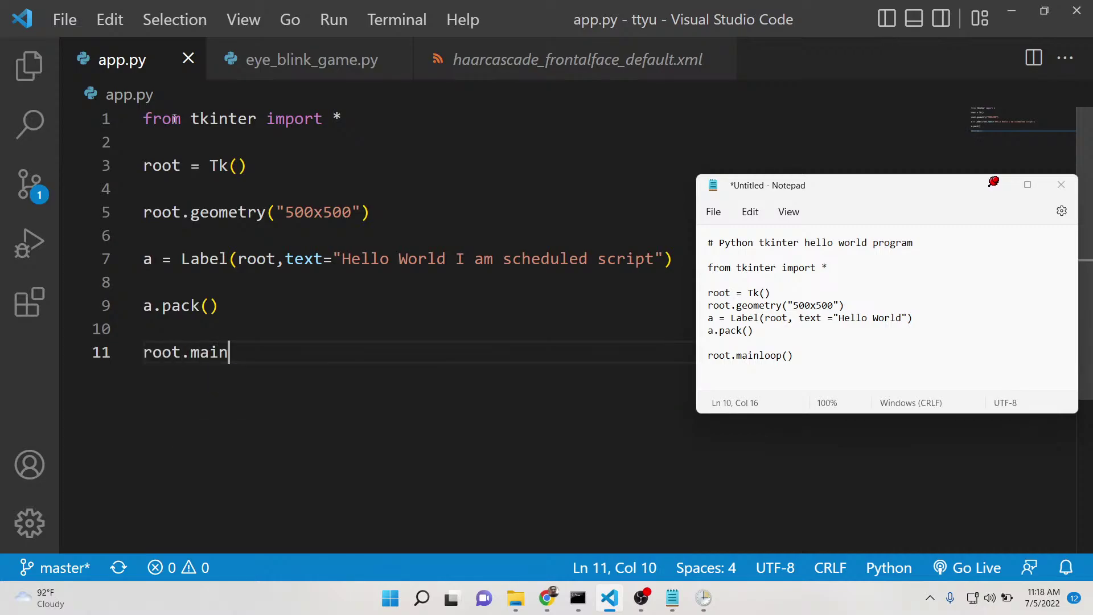
text(l)
key(BackSpace)
text(loop()
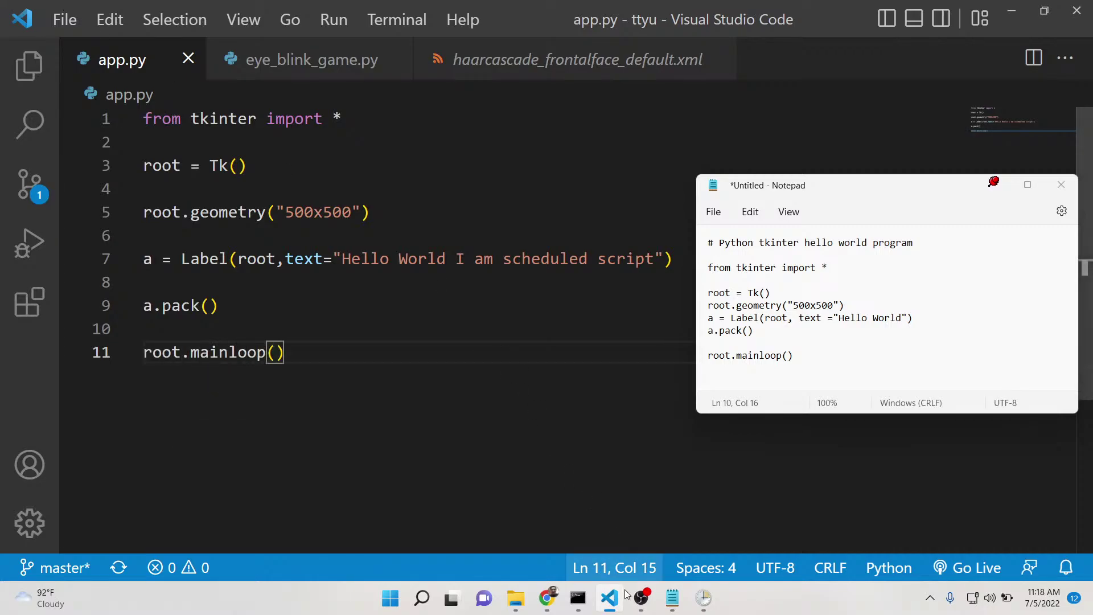
Step: Rerun python app.py in Command Prompt to test the 500x500 Tkinter window
click(578, 598)
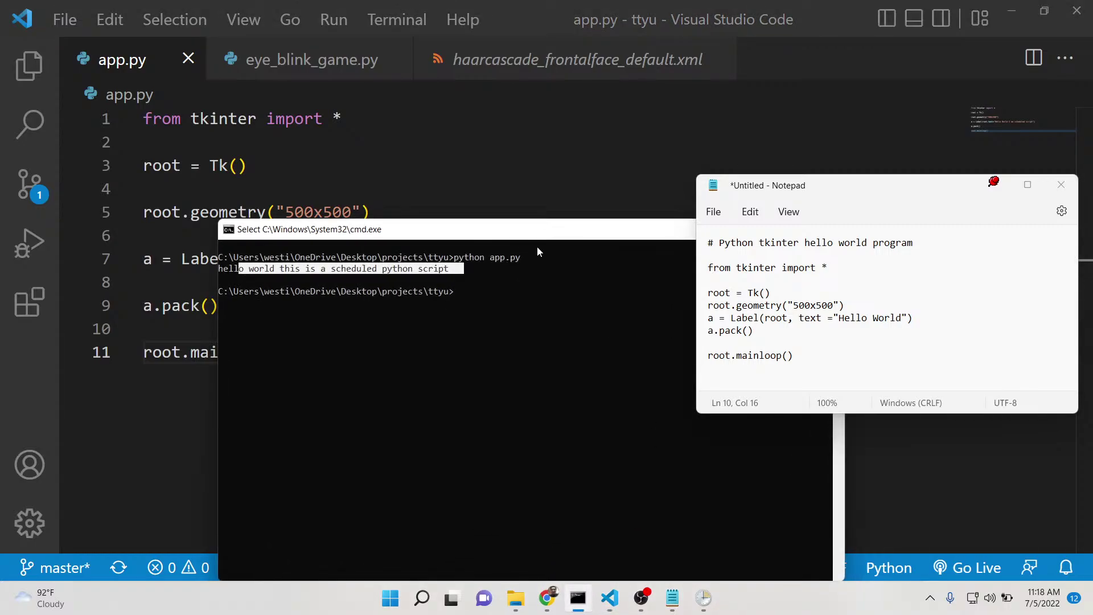
key(Up)
key(Return)
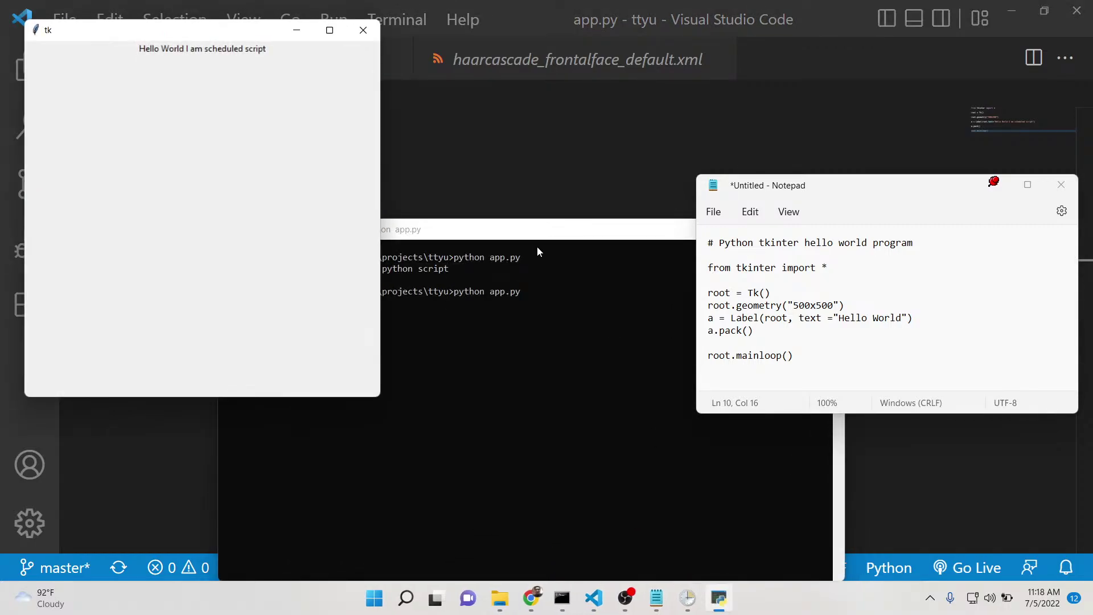
Step: Close the Hello World test window and bring Task Scheduler forward with all actions visible
drag(222, 30, 339, 109)
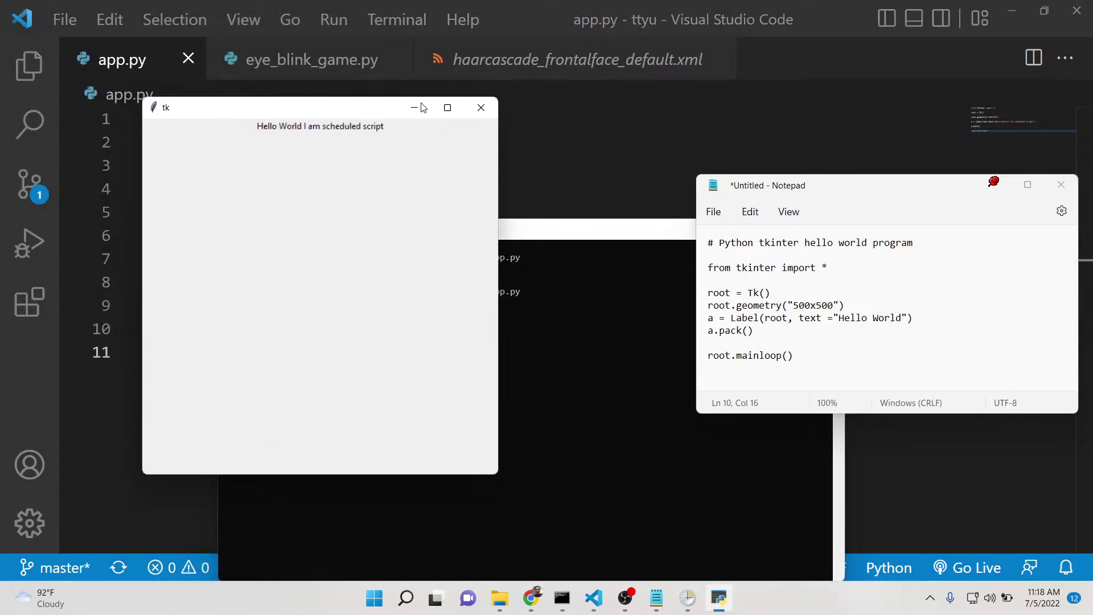
click(488, 108)
click(703, 598)
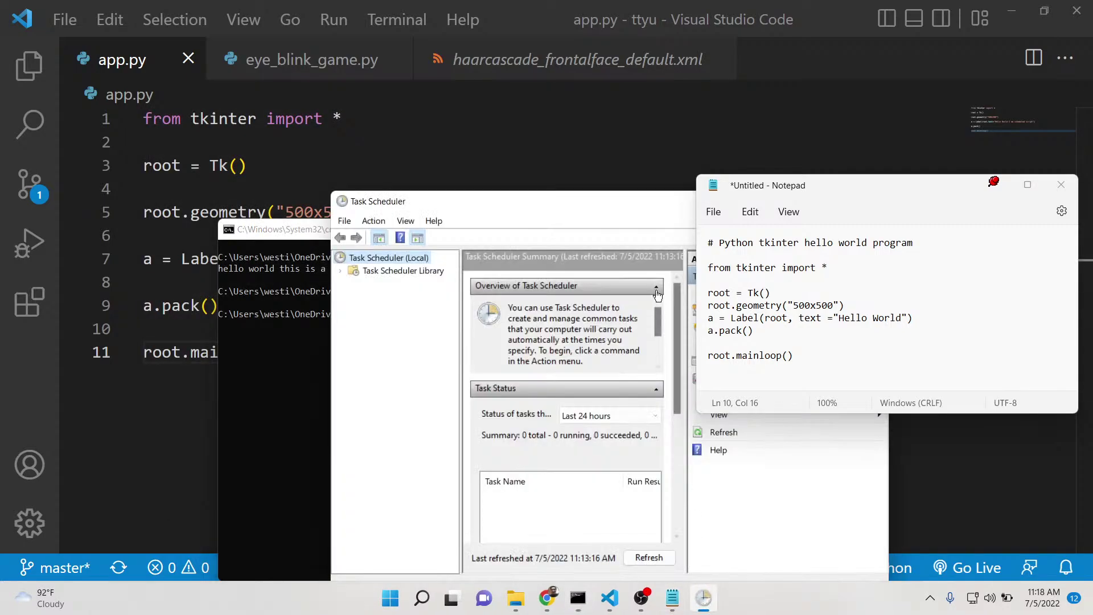
drag(672, 201, 381, 128)
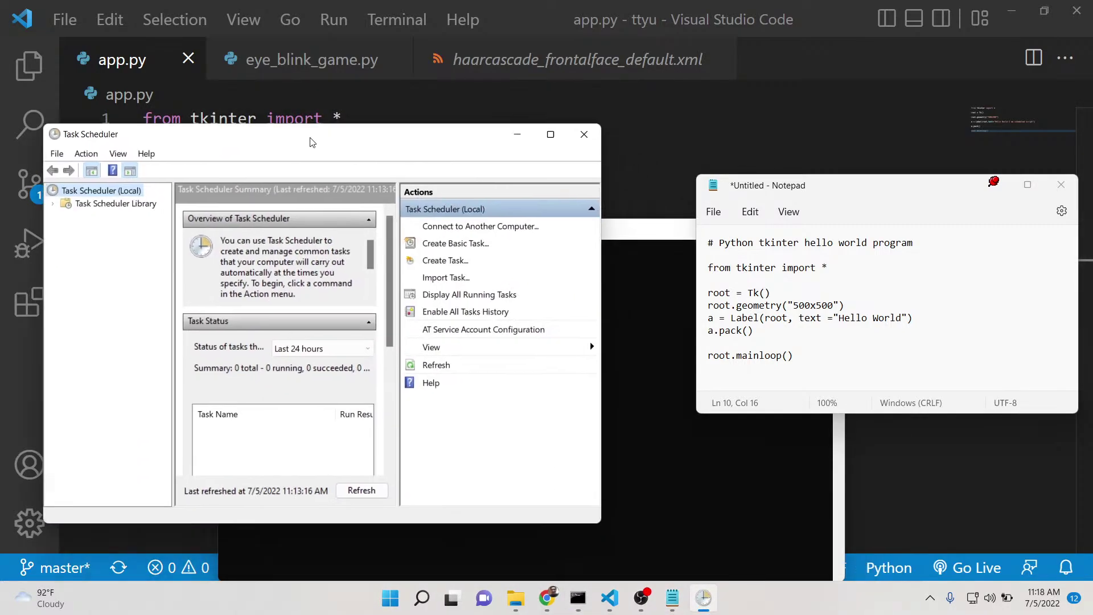
Step: Start a new basic task named sample1 with a sample app description
click(446, 242)
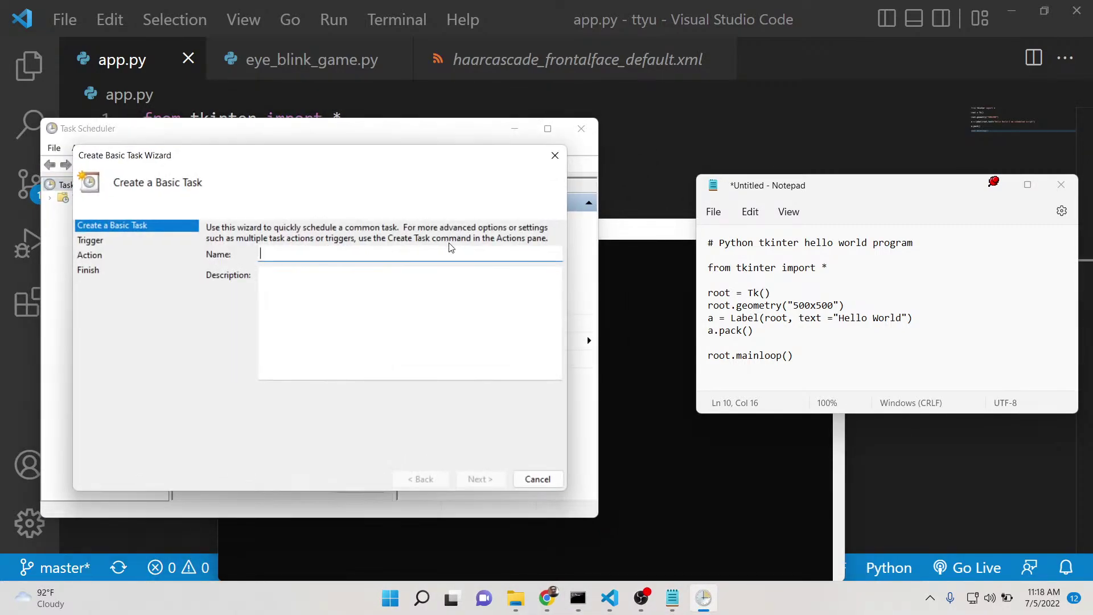
text(sa)
text(mple1)
text(th)
text(is is a)
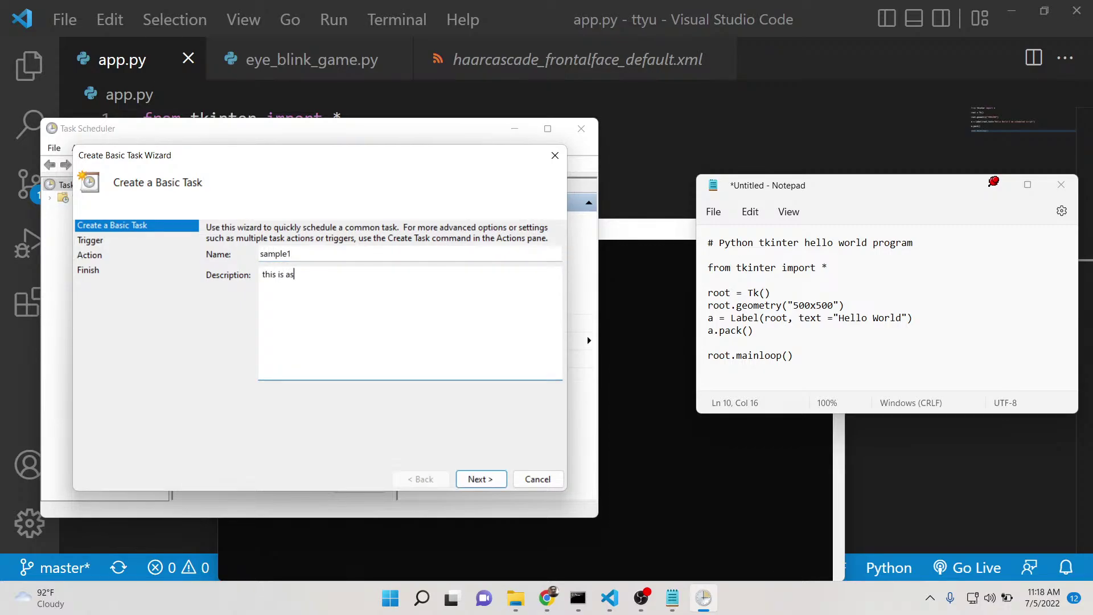
key(BackSpace)
text(sample app)
Step: Set the task to run one time, starting at 11:19 AM
click(482, 479)
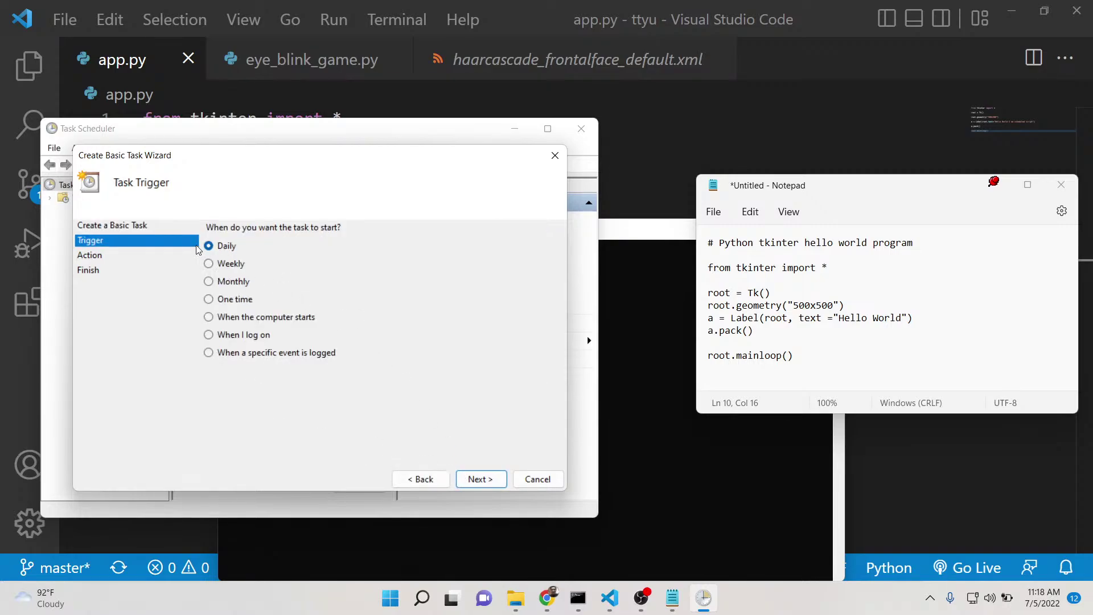
click(225, 297)
click(483, 479)
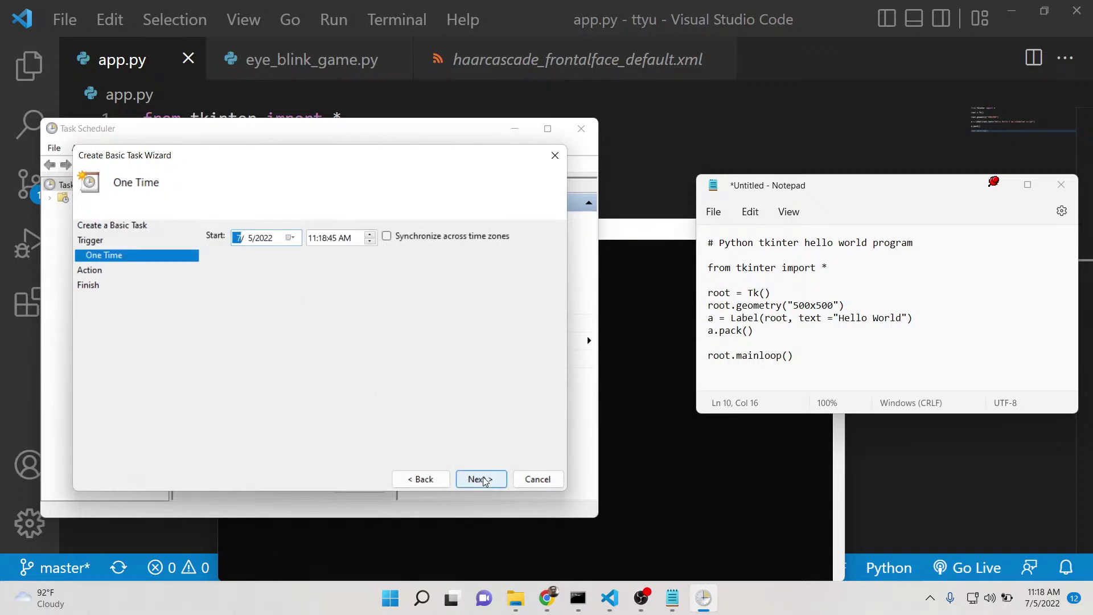
click(322, 239)
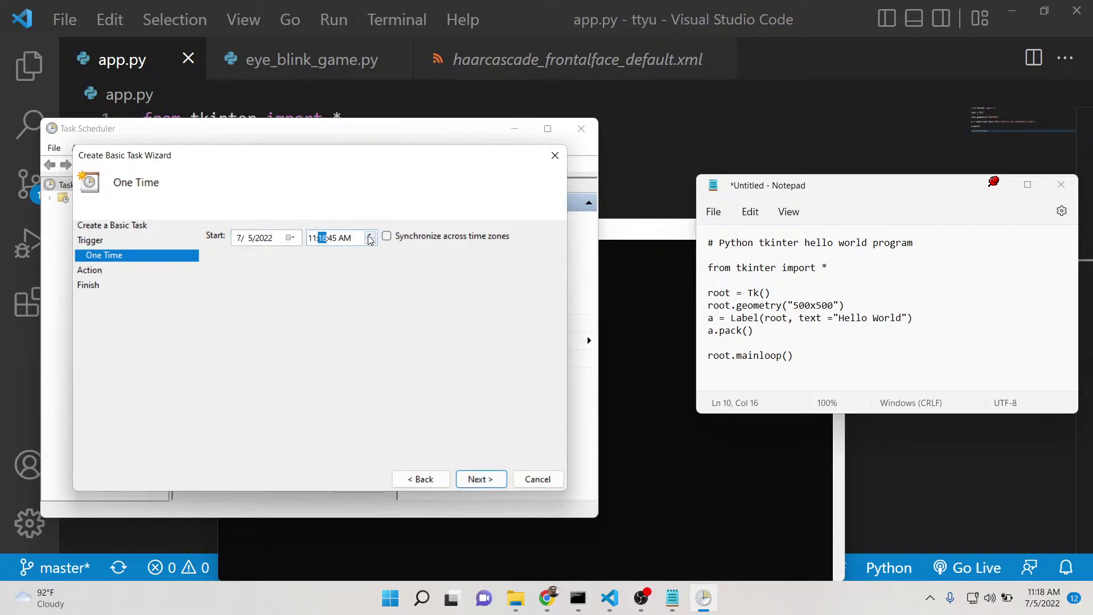
click(370, 236)
click(333, 240)
click(370, 242)
Step: Choose app.py as the program to start and finish the wizard
click(480, 478)
click(480, 479)
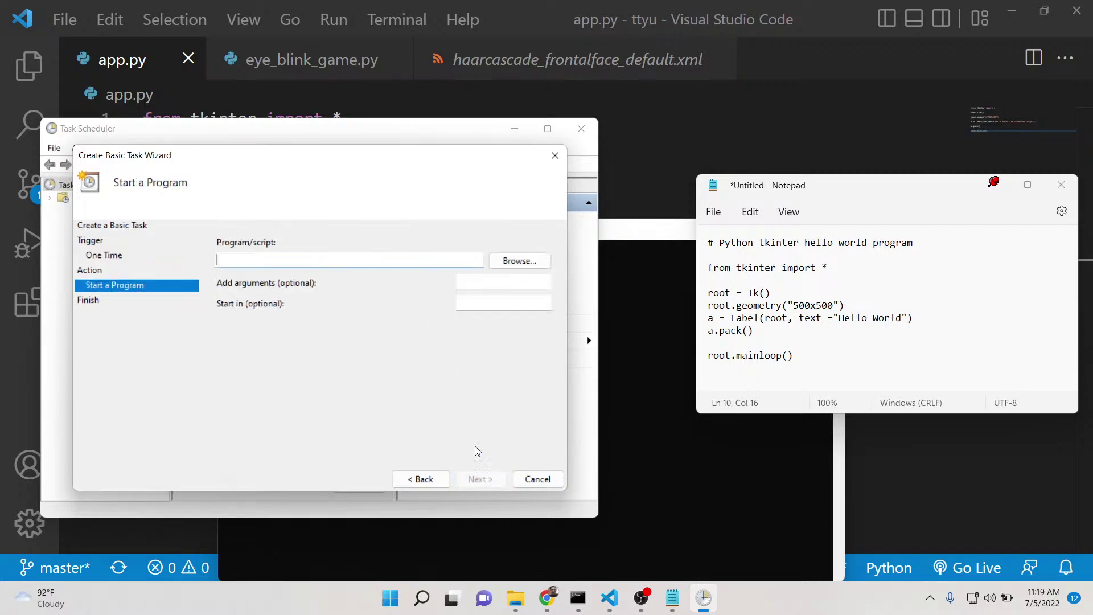
click(521, 259)
double_click(251, 305)
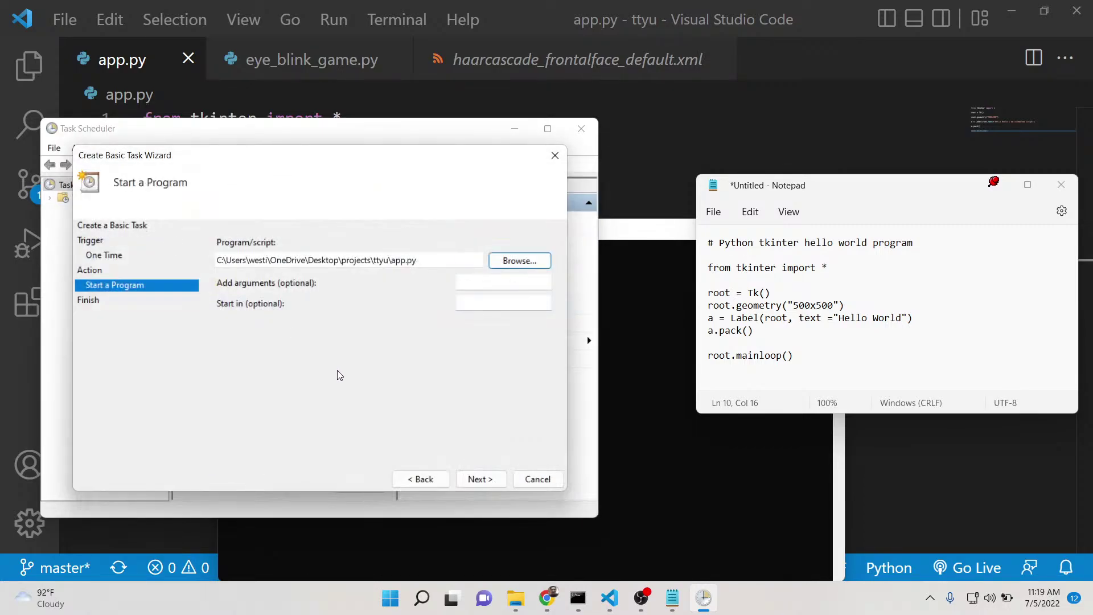
click(475, 482)
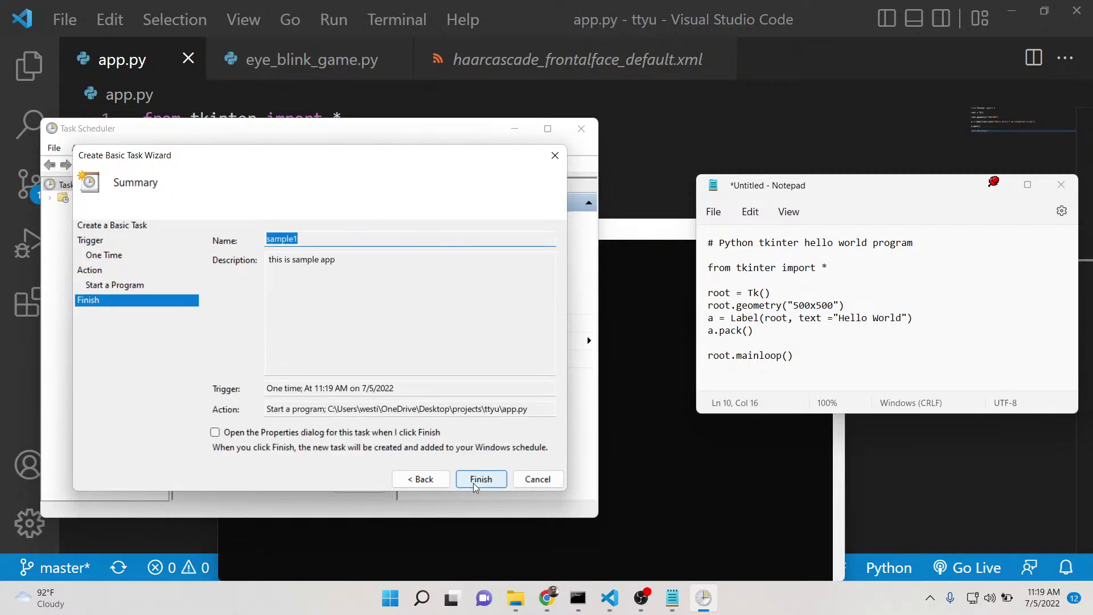
click(474, 483)
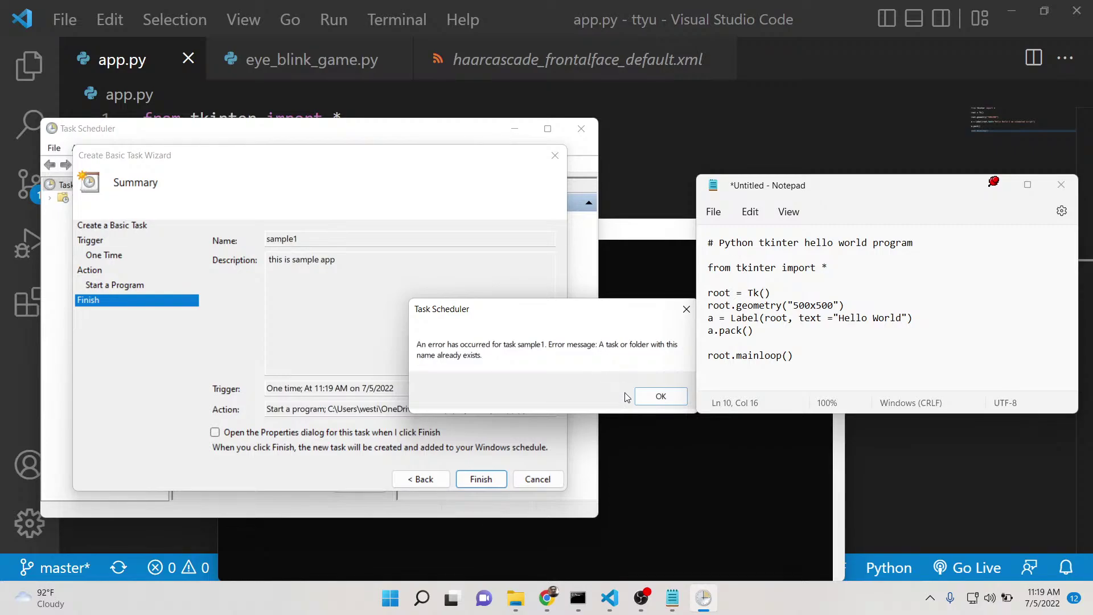
Step: Dismiss the duplicate-name error and go back to rename the task sample2
click(642, 402)
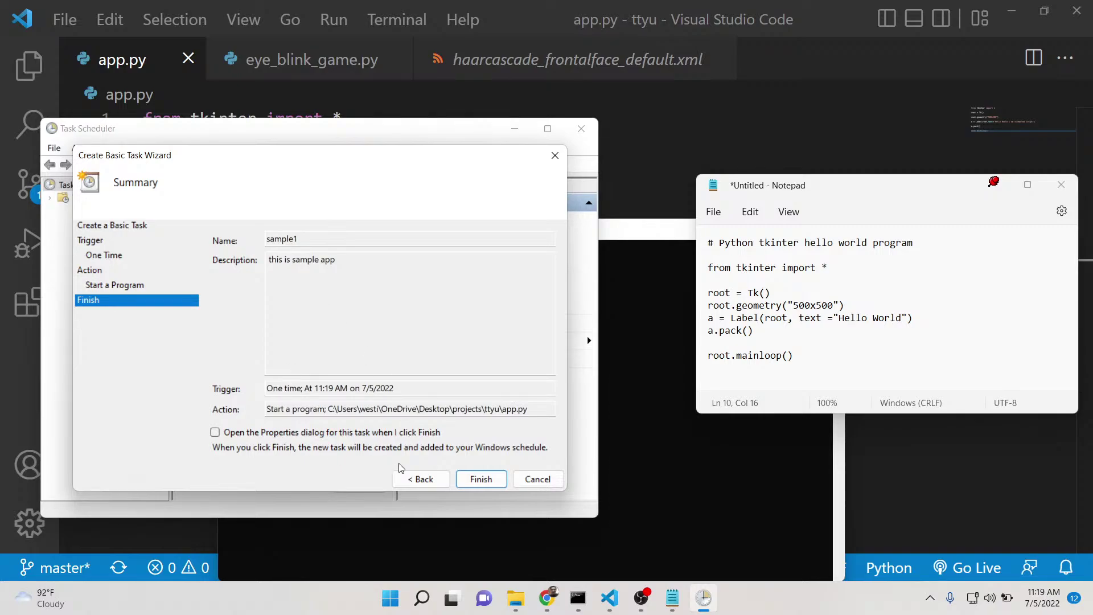
click(415, 475)
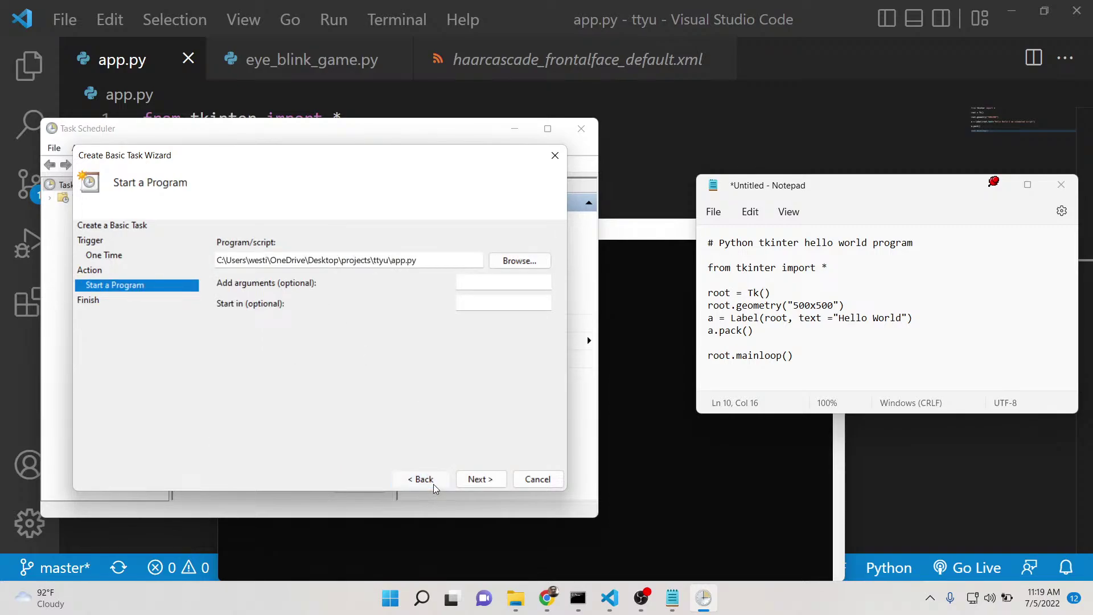
click(434, 485)
click(433, 484)
click(432, 484)
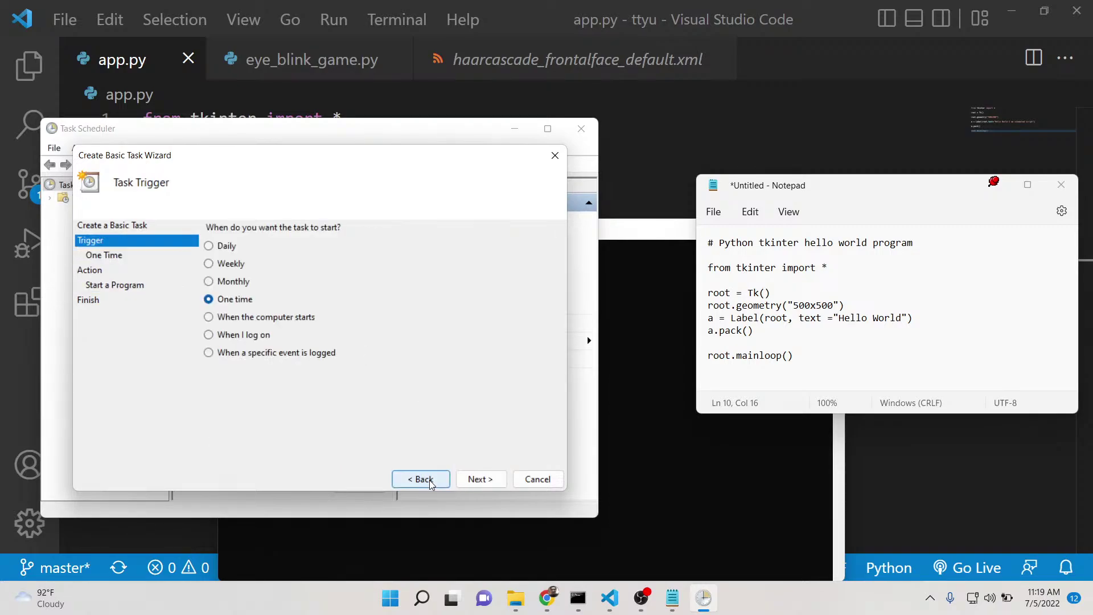
click(431, 484)
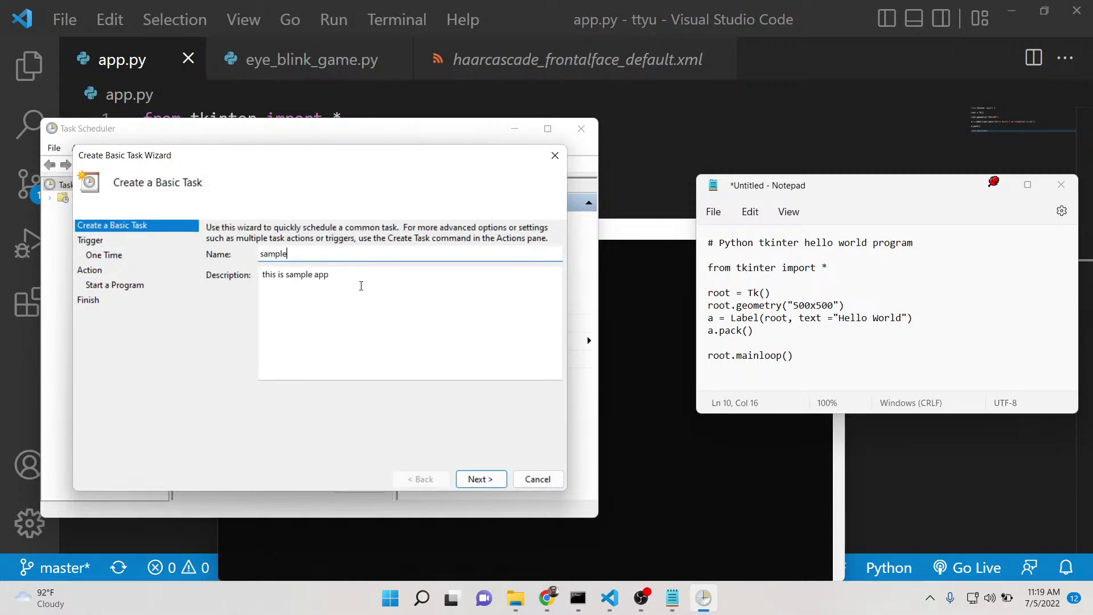
click(468, 481)
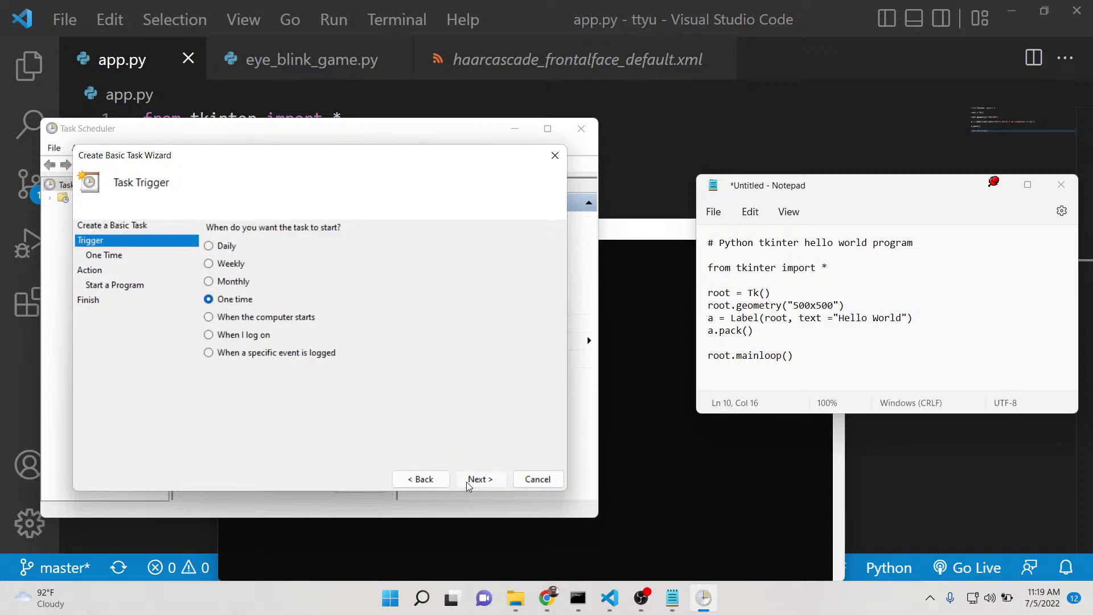
click(468, 482)
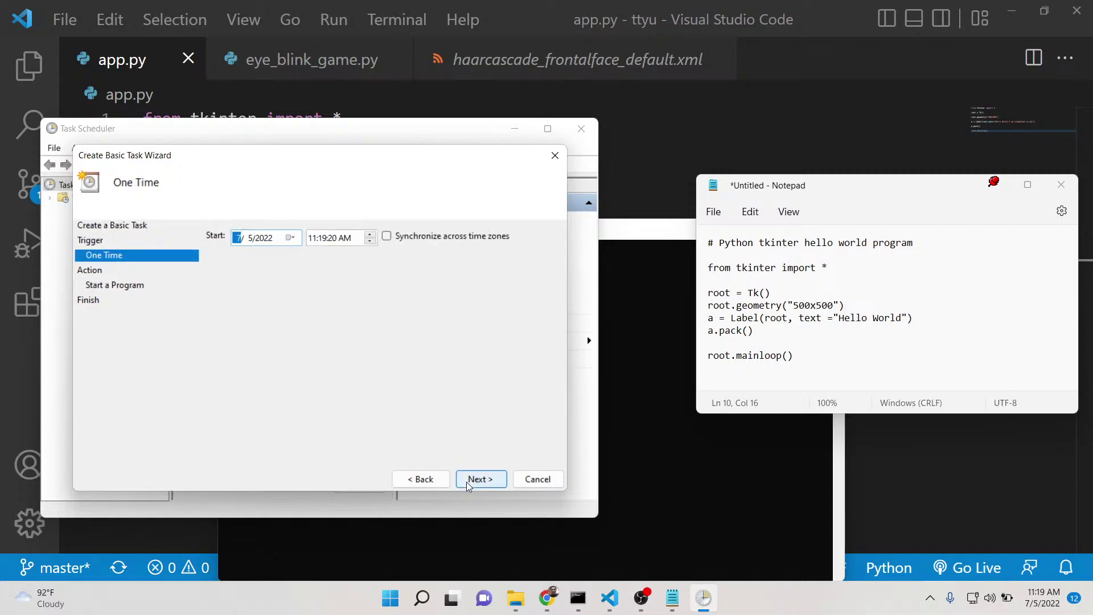
Step: Change the one-time start to 11:20 AM on 7/5/2022 and advance to the summary
click(334, 241)
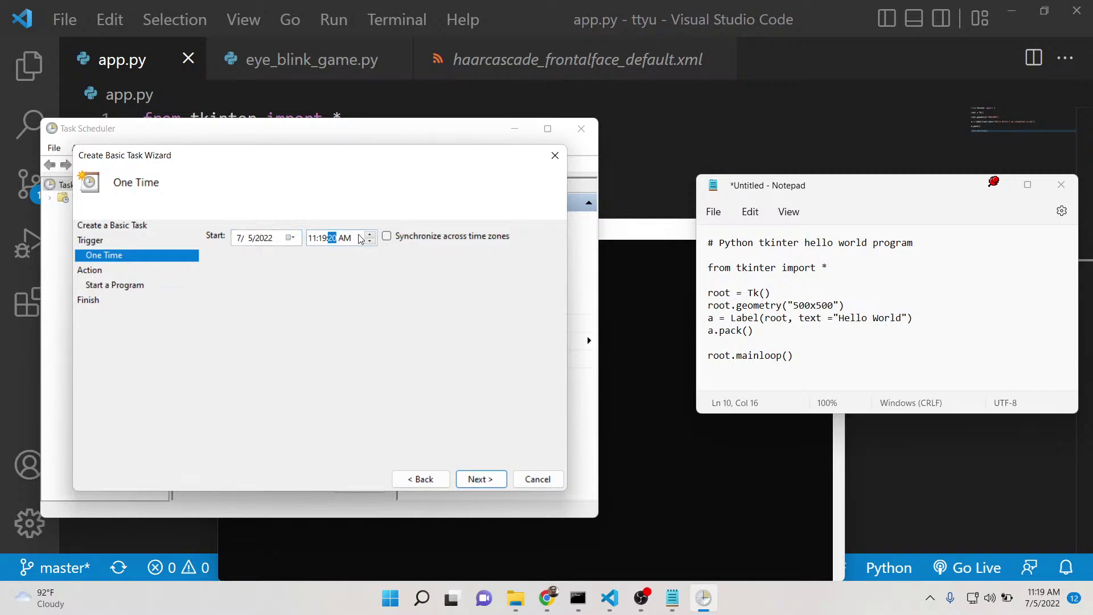
click(322, 238)
text(20)
click(336, 238)
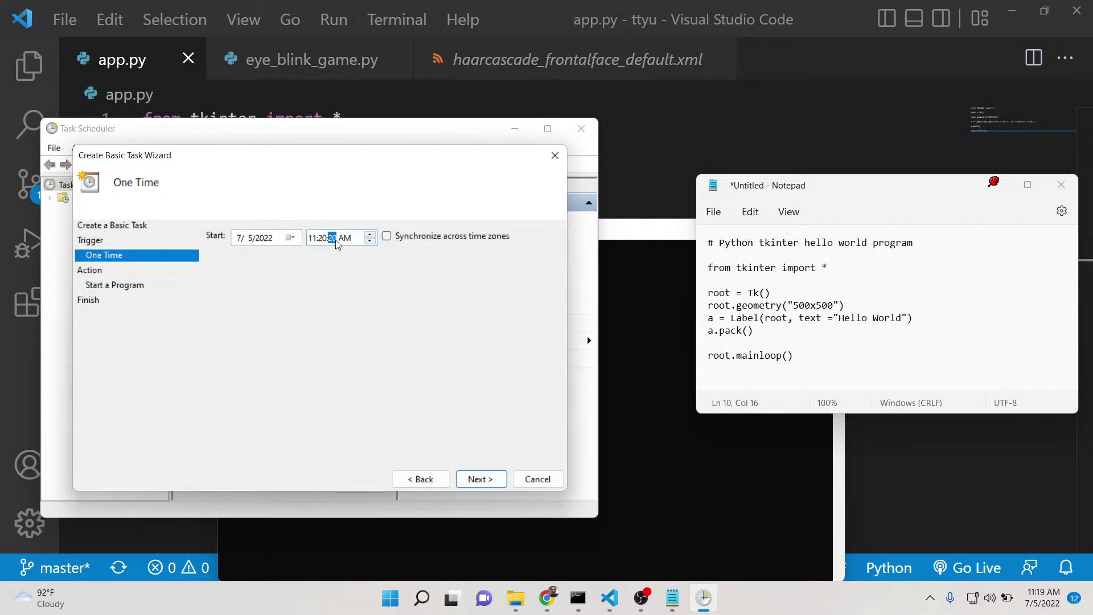
click(371, 244)
click(371, 244)
click(371, 244)
click(370, 243)
click(370, 244)
click(370, 243)
click(490, 476)
click(487, 480)
click(488, 480)
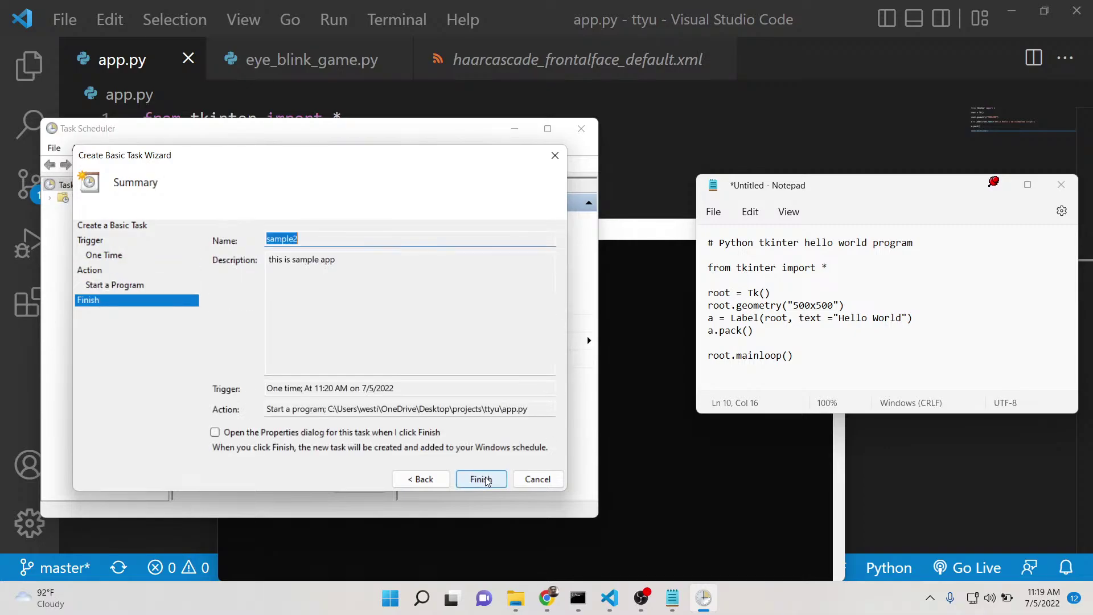
Step: Finish creating sample2 and wait for it to launch app.py at 11:20 AM
click(481, 479)
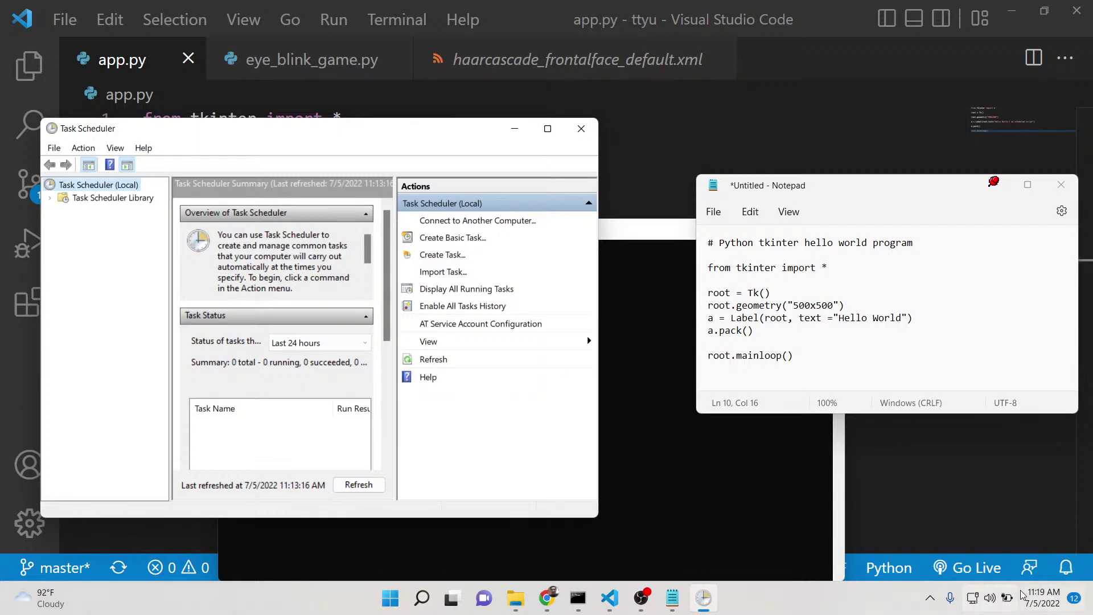
mouse_move(1033, 593)
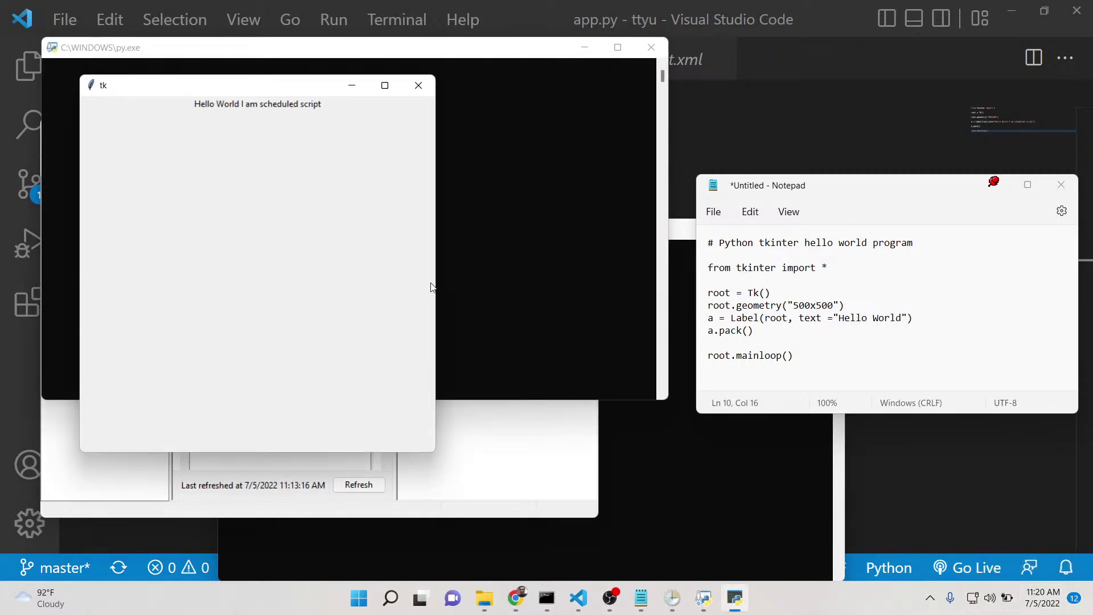
Step: Move the scheduled 'Hello World I am scheduled script' window aside and close it
drag(242, 91, 407, 158)
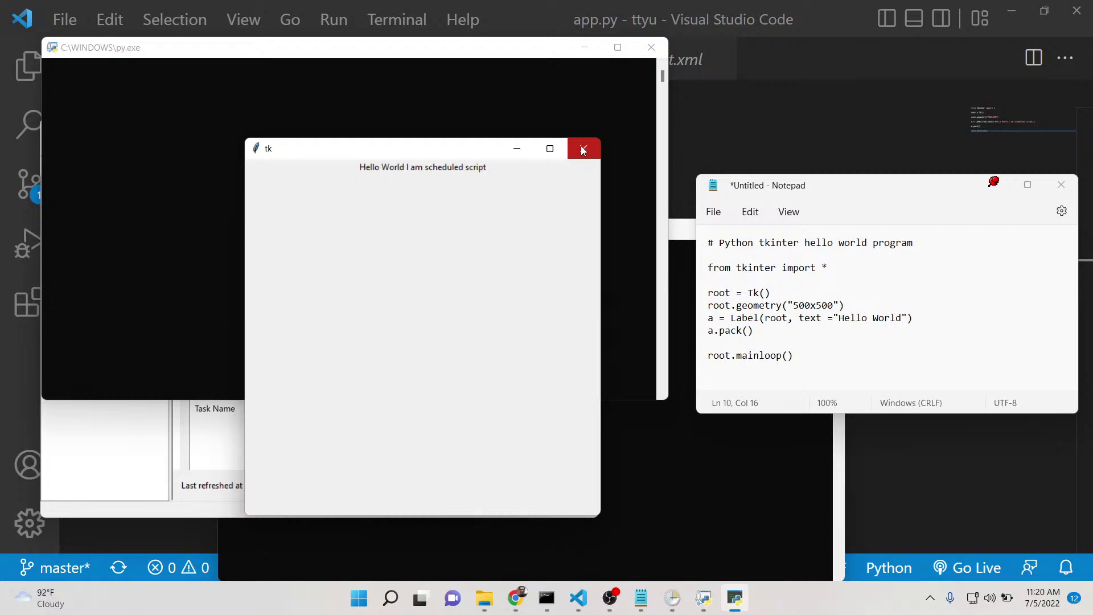
click(583, 149)
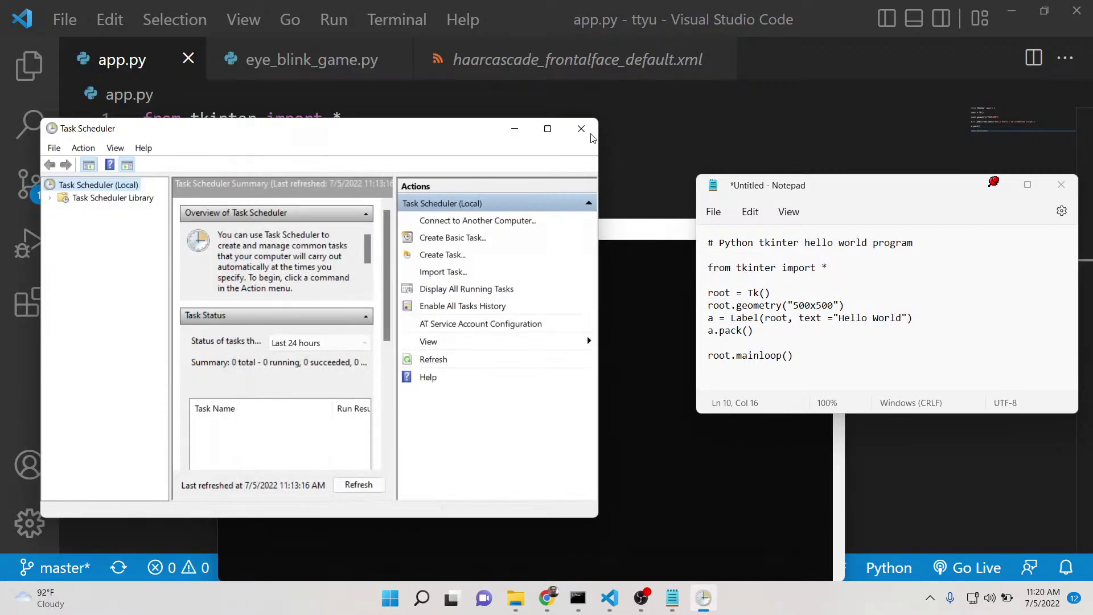
Step: Close Task Scheduler and switch Chrome to the YouTube Studio live streaming tab
click(587, 120)
click(561, 598)
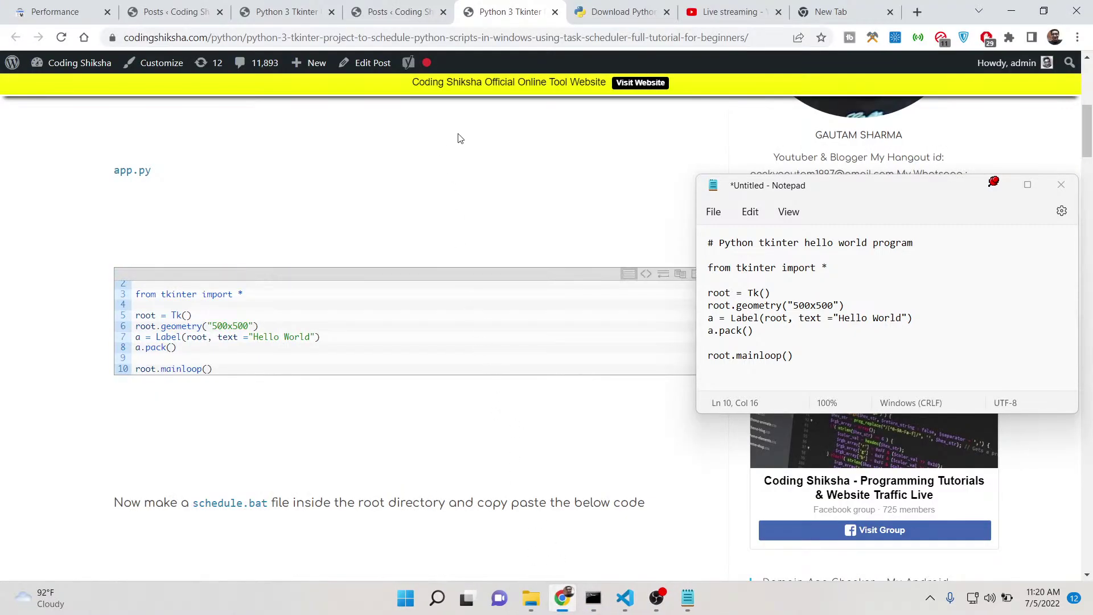
click(720, 7)
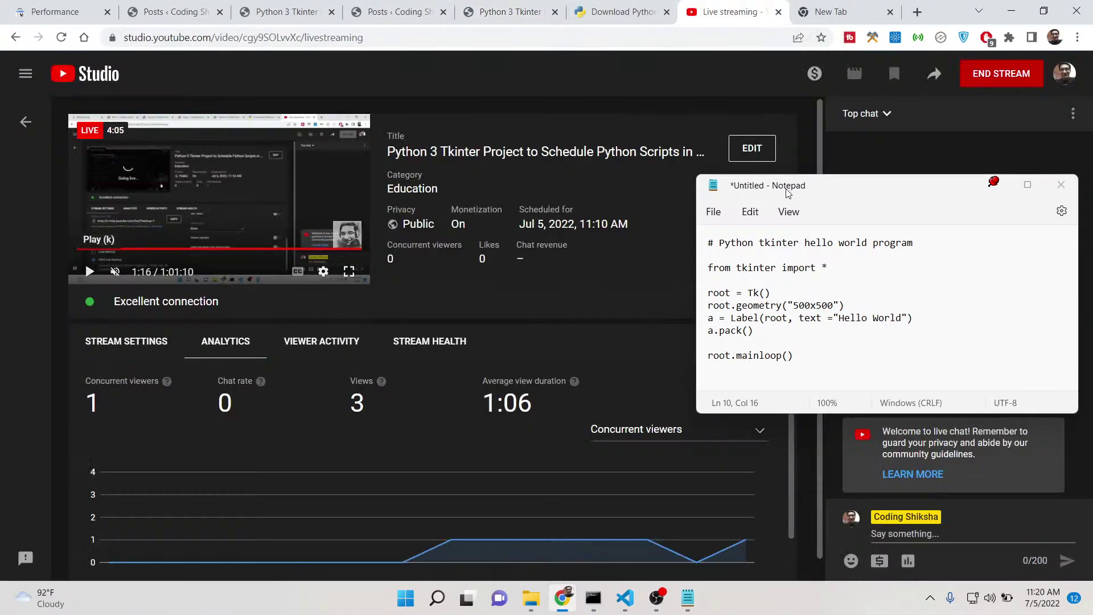